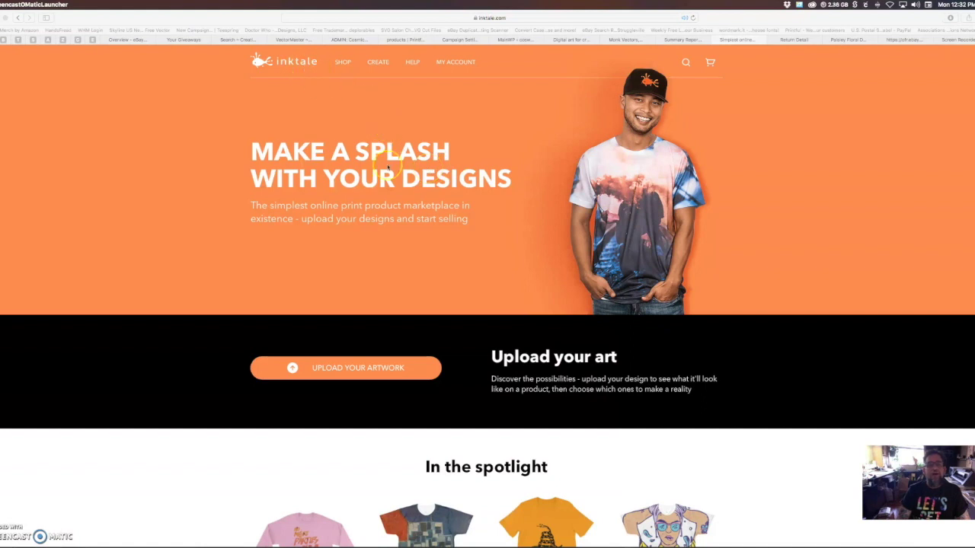
- Open the Inktale SHOP menu's Men's category and scroll through its community designs
scroll(362, 171, down, 5)
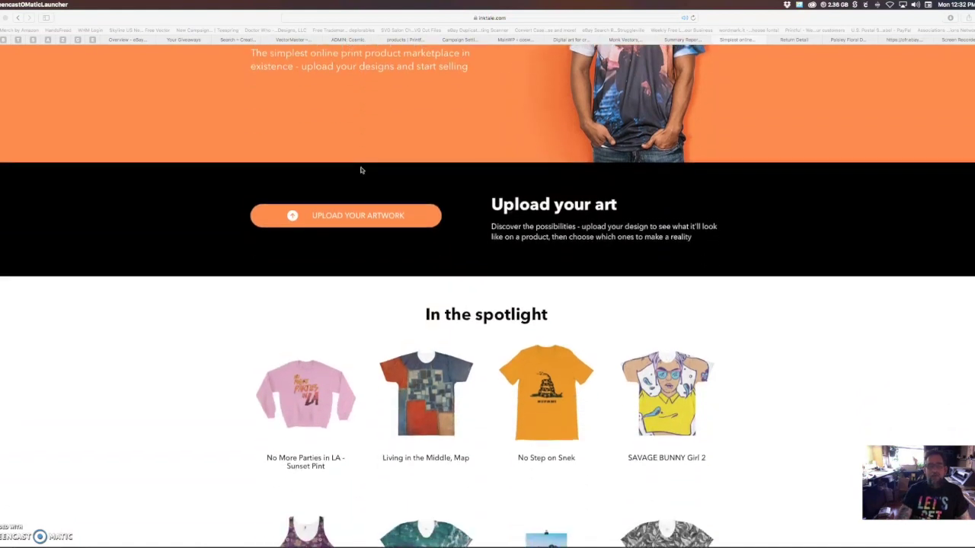
scroll(362, 171, down, 5)
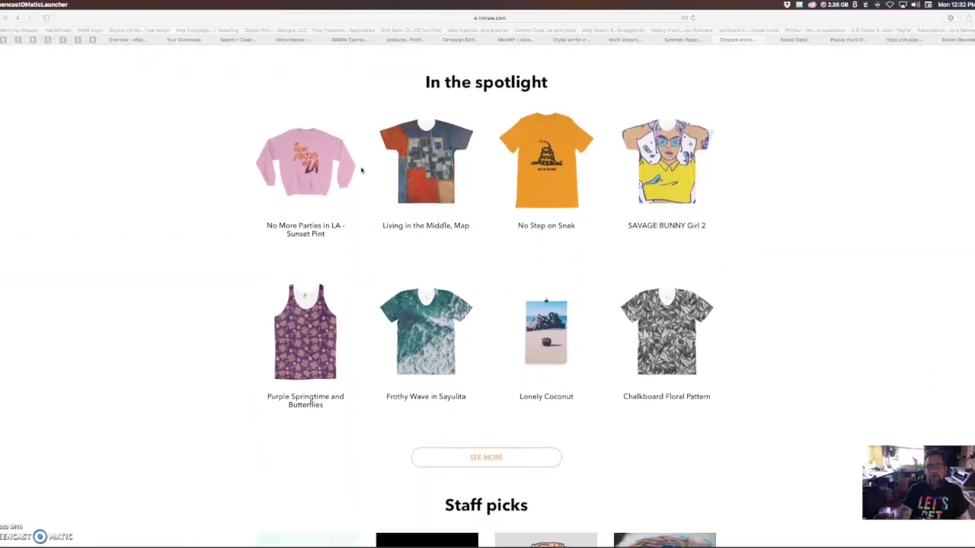
scroll(362, 171, down, 5)
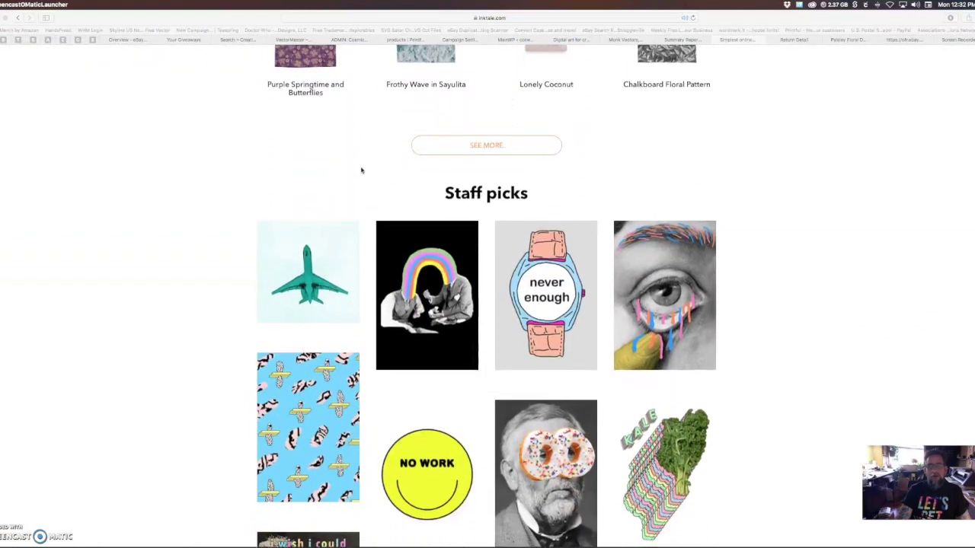
scroll(362, 171, up, 15)
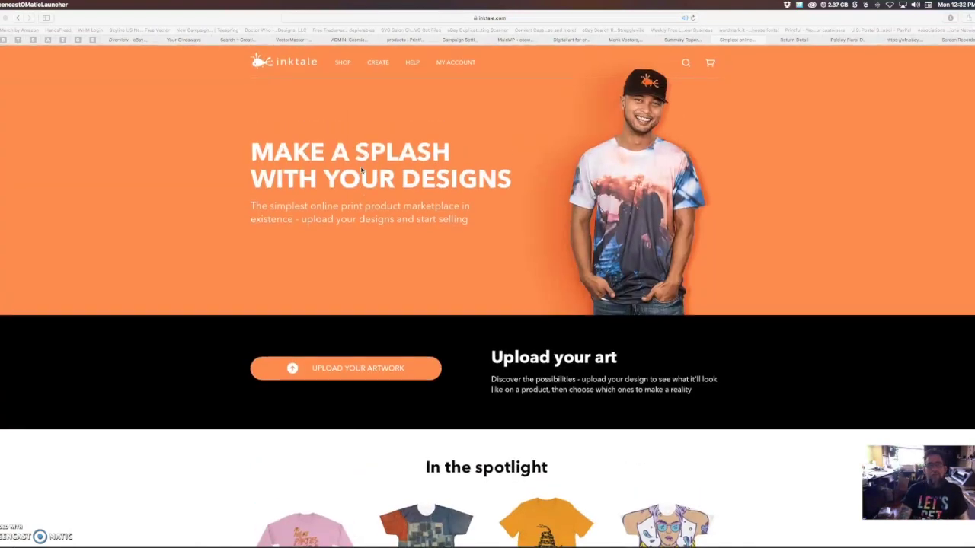
click(342, 64)
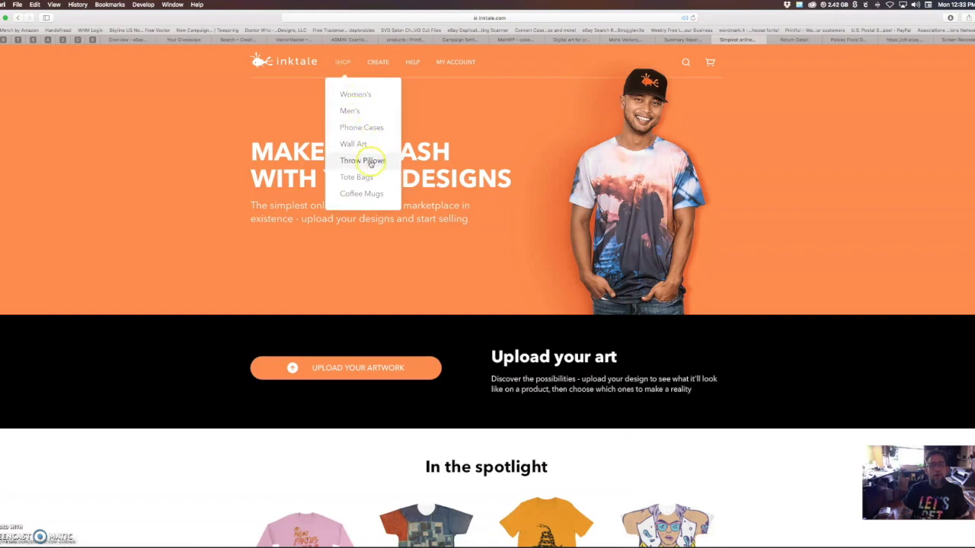
click(348, 112)
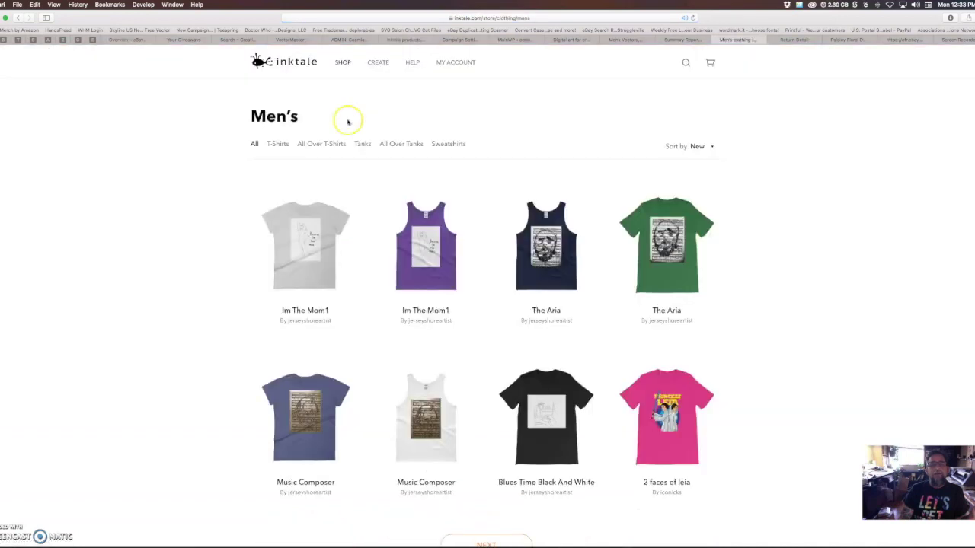
scroll(486, 402, down, 5)
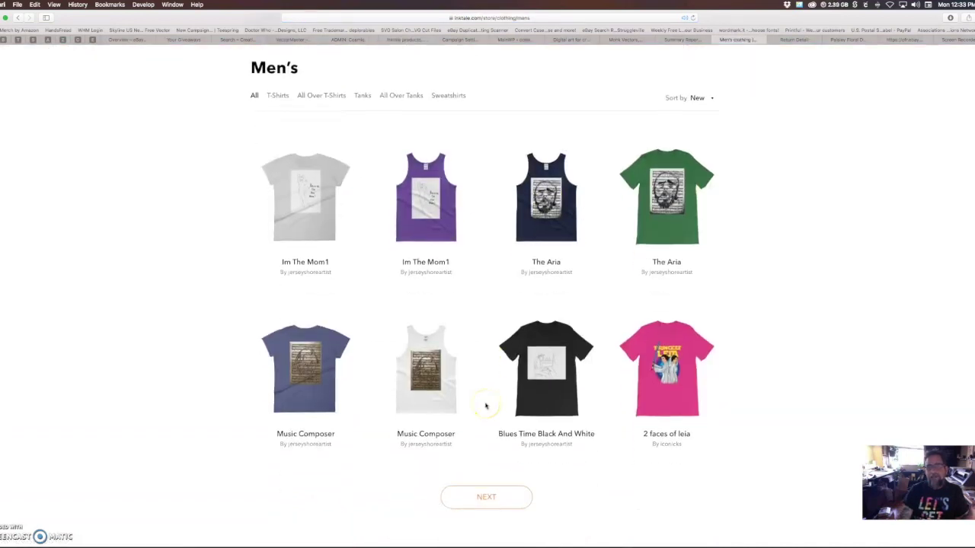
scroll(485, 406, up, 5)
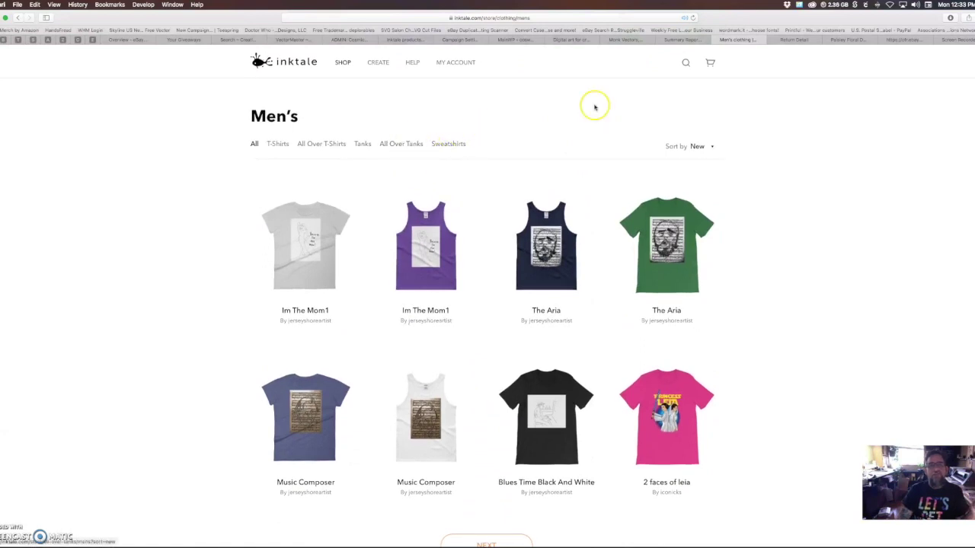
- From My Account, go to the public profile and open 'Who Has Two Thumbs and Needs A Beer'
click(449, 67)
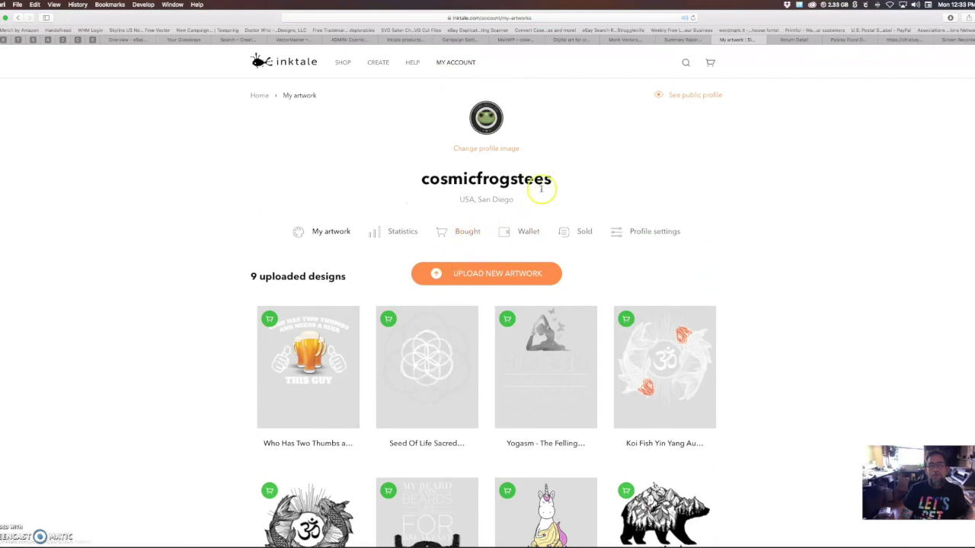
scroll(543, 208, down, 3)
scroll(543, 207, up, 3)
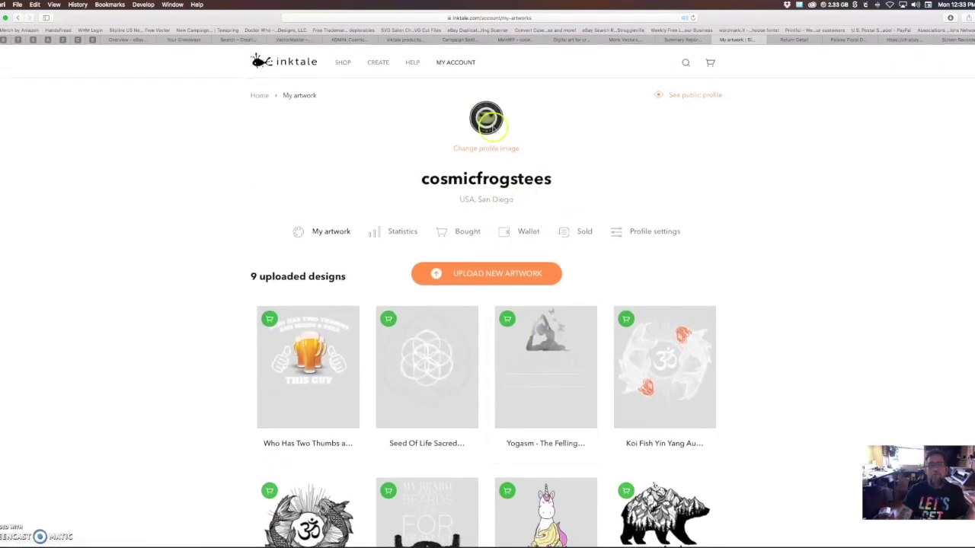
click(694, 97)
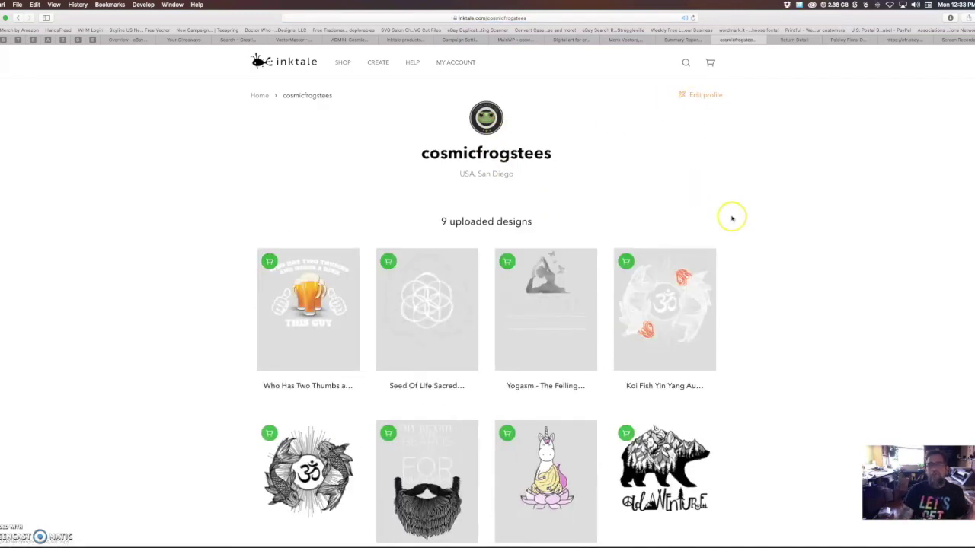
scroll(768, 283, down, 3)
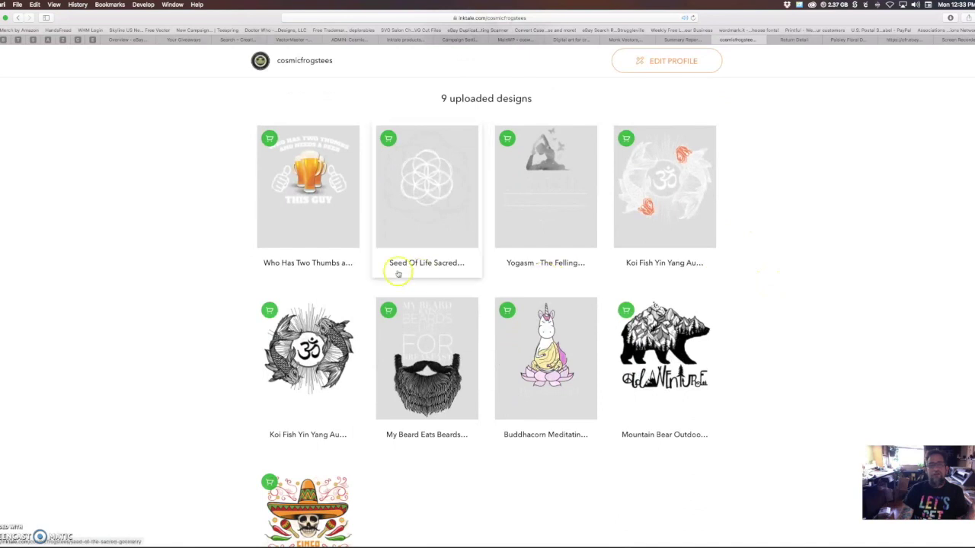
click(332, 204)
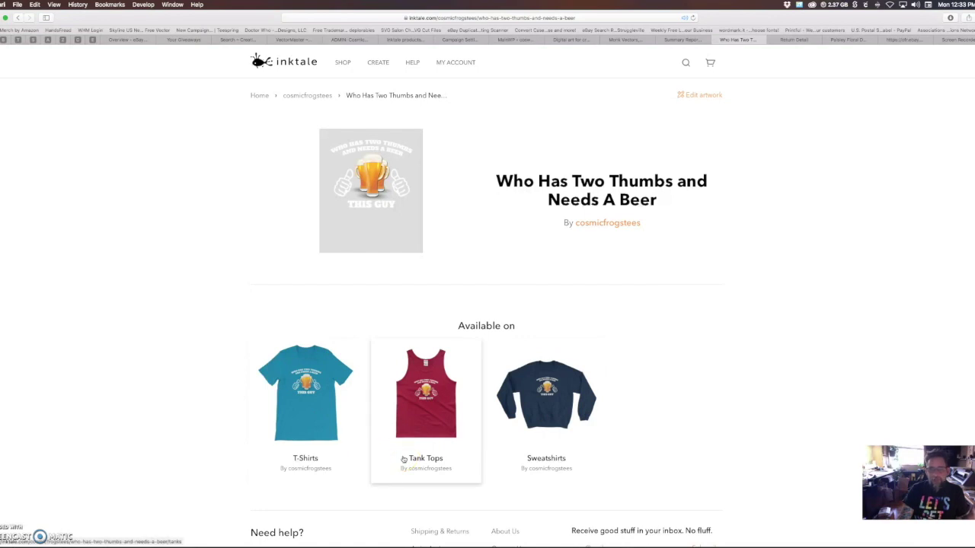
- View the Tank Tops version of the 'Who Has Two Thumbs and Needs A Beer' design
click(379, 459)
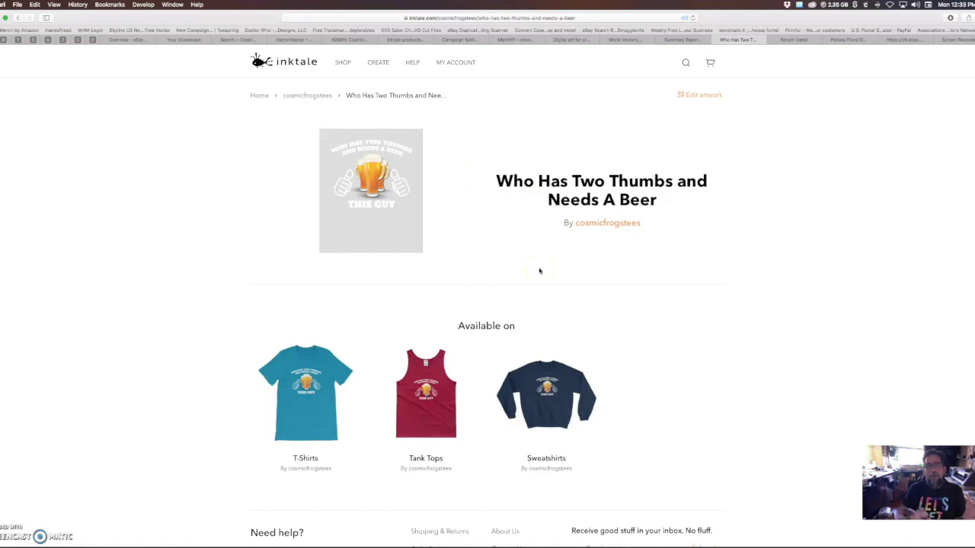
click(377, 62)
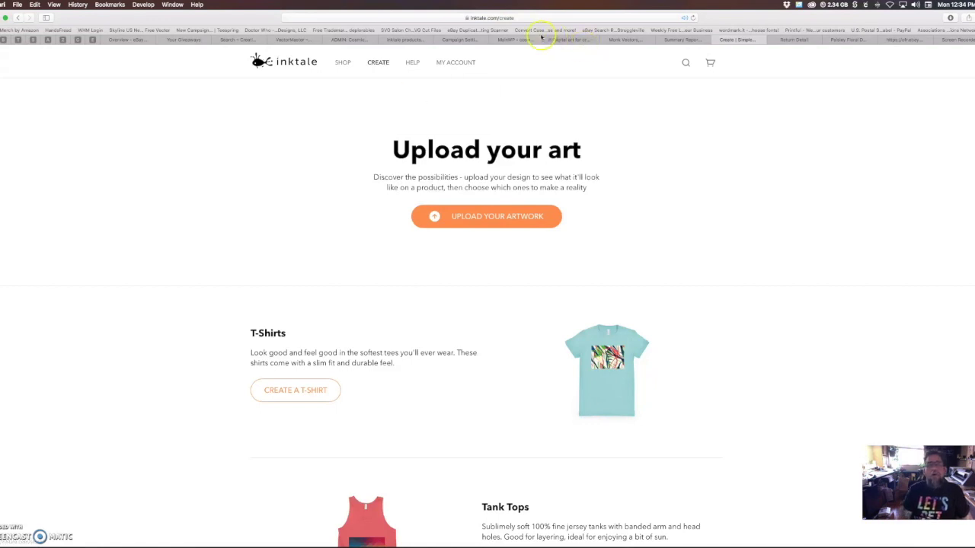
- Switch to Printful's Inktale products page, then go to the Stores list
click(403, 40)
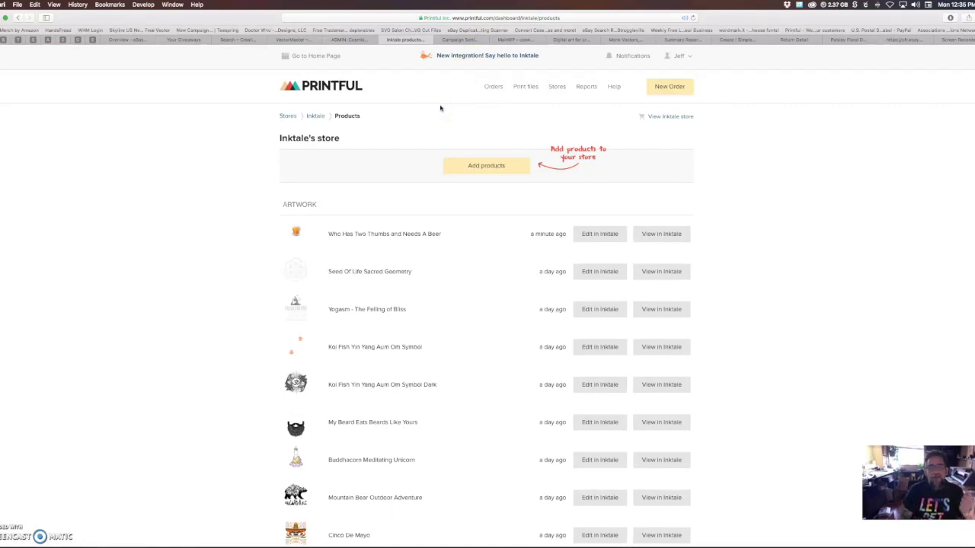
click(288, 118)
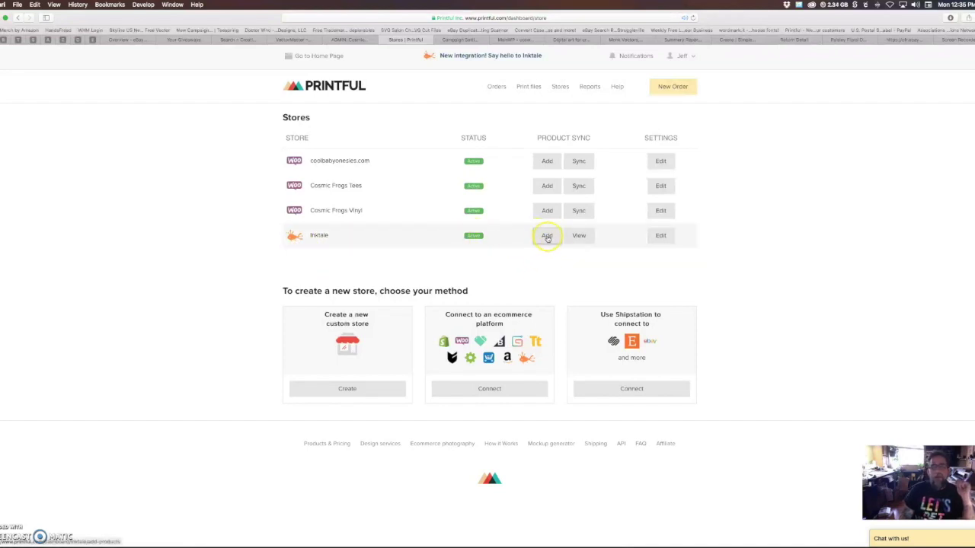
- Start adding Inktale products and select the anchor and explore compass mountain designs from Cosmic Frogs Vinyl
click(547, 237)
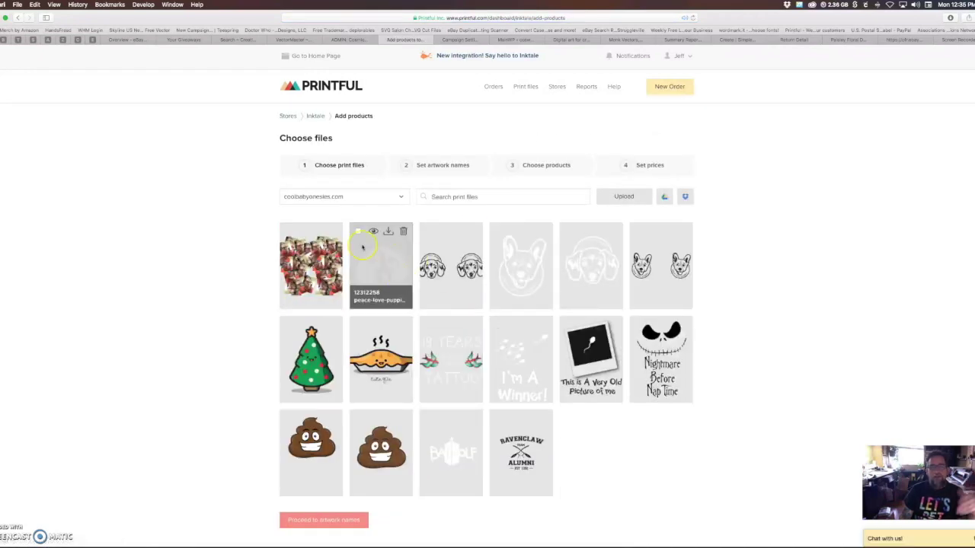
click(373, 196)
click(330, 210)
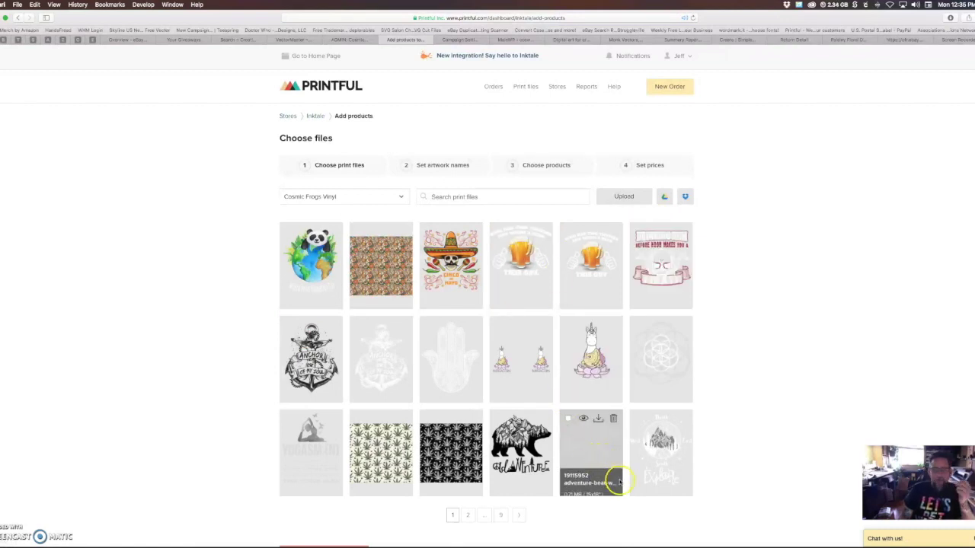
scroll(620, 481, down, 1)
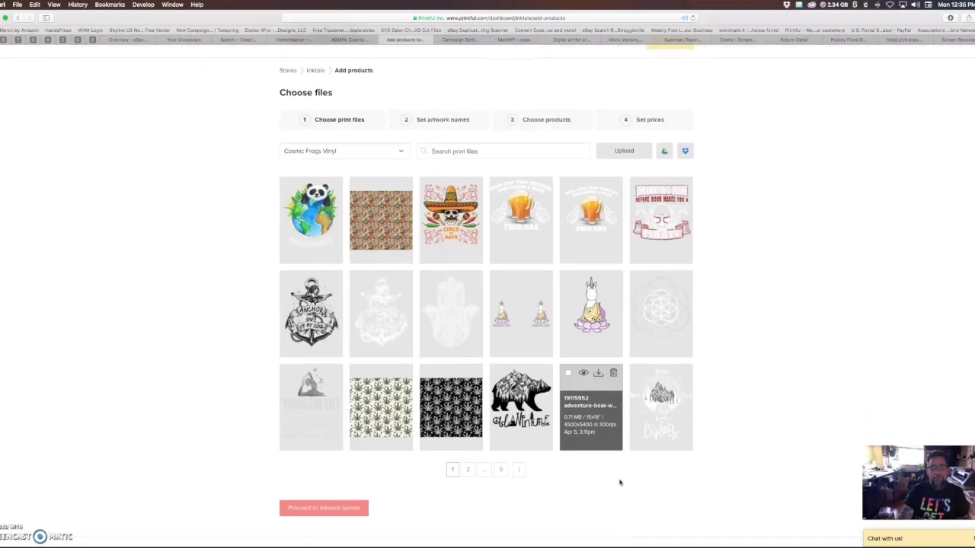
scroll(620, 482, down, 2)
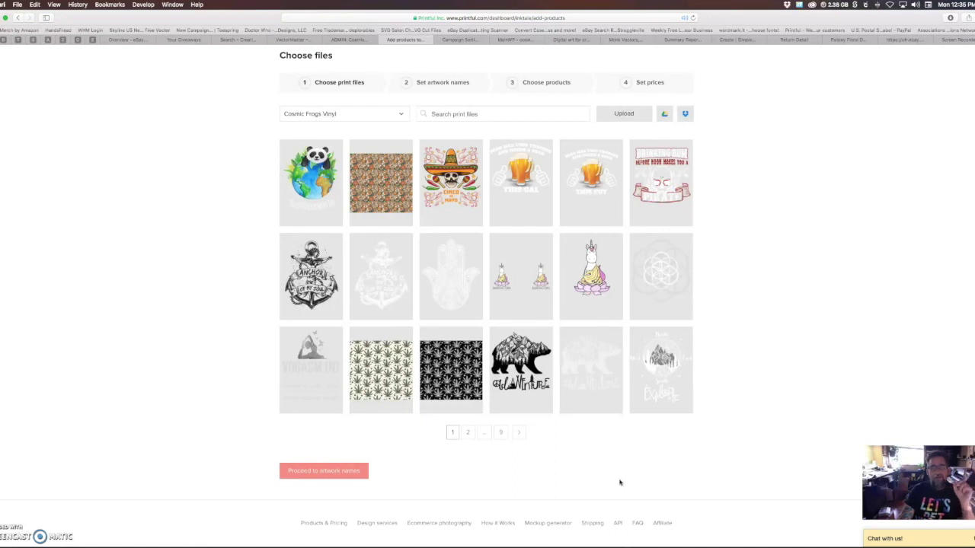
mouse_move(331, 297)
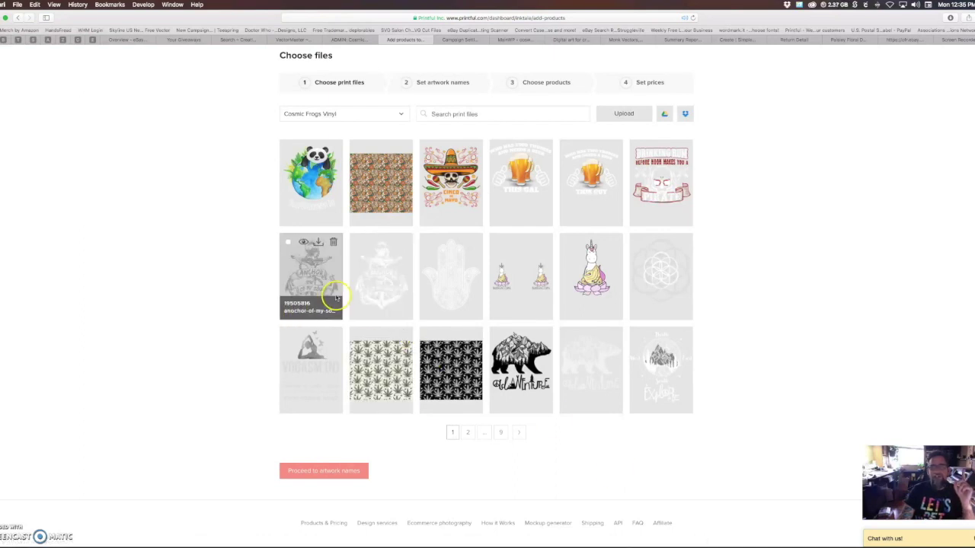
click(288, 242)
mouse_move(648, 396)
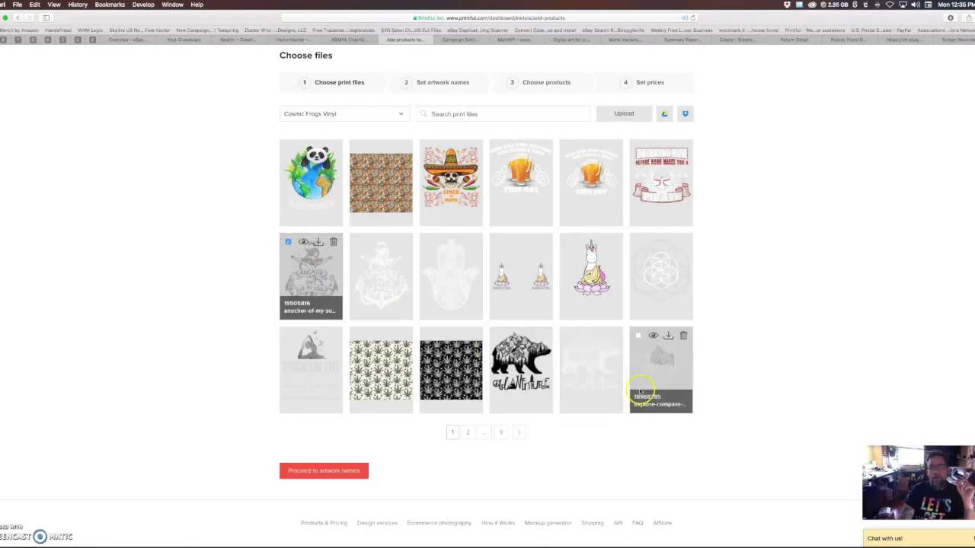
click(638, 336)
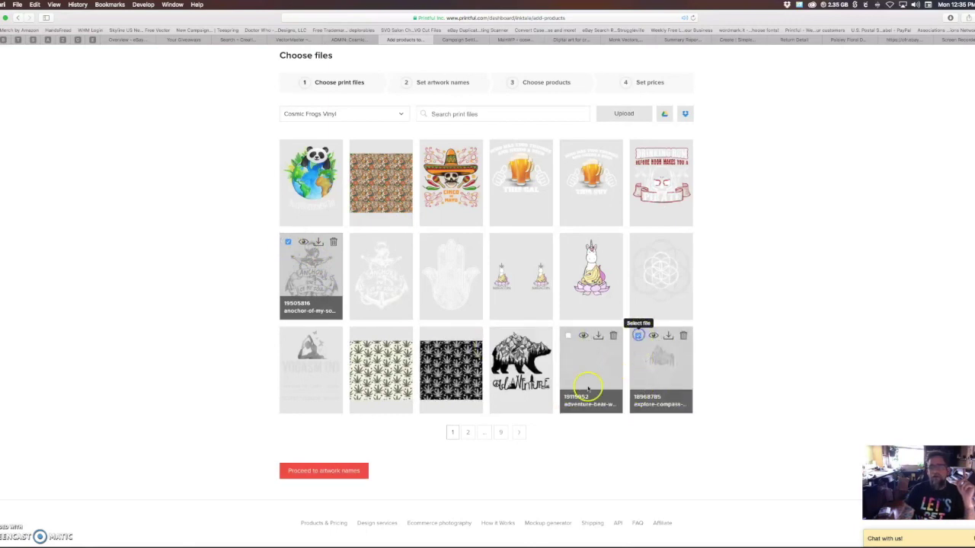
- Trim the artwork names to 'Anchor Of My Soul' and 'Explore Compass Light'
click(324, 472)
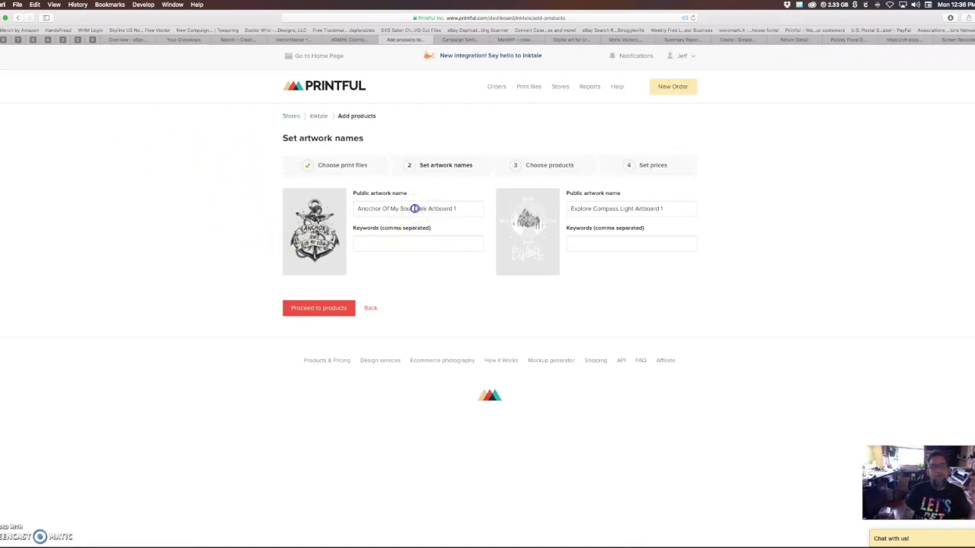
drag(413, 208, 464, 211)
key(BackSpace)
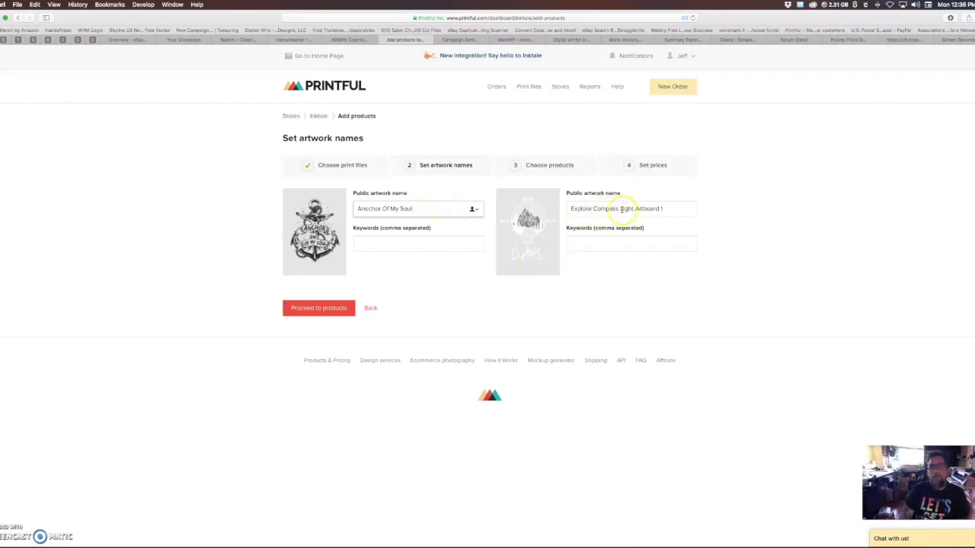
drag(634, 209, 667, 206)
key(BackSpace)
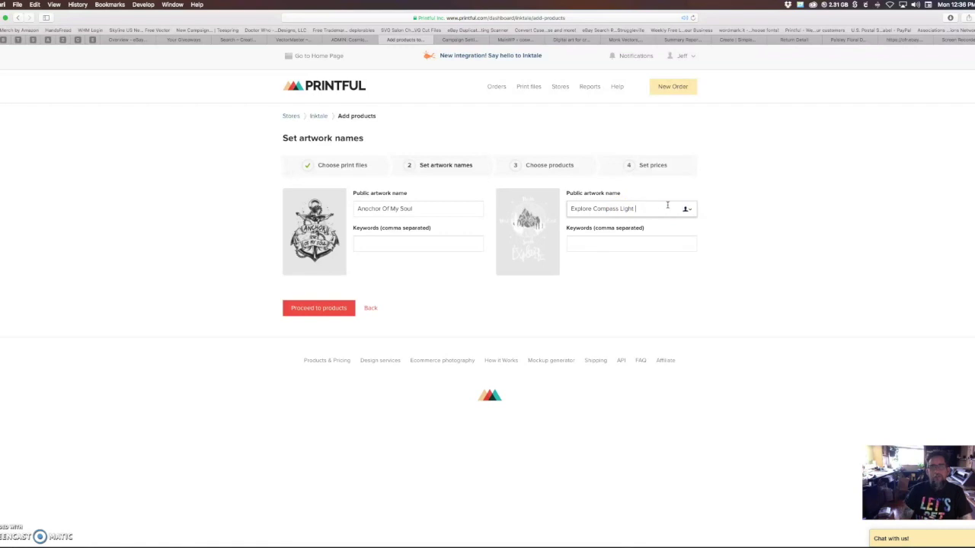
- Enter the keywords Anchor, Christian, Soul for Anchor Of My Soul, fixing the 'Christan' misspelling
click(366, 248)
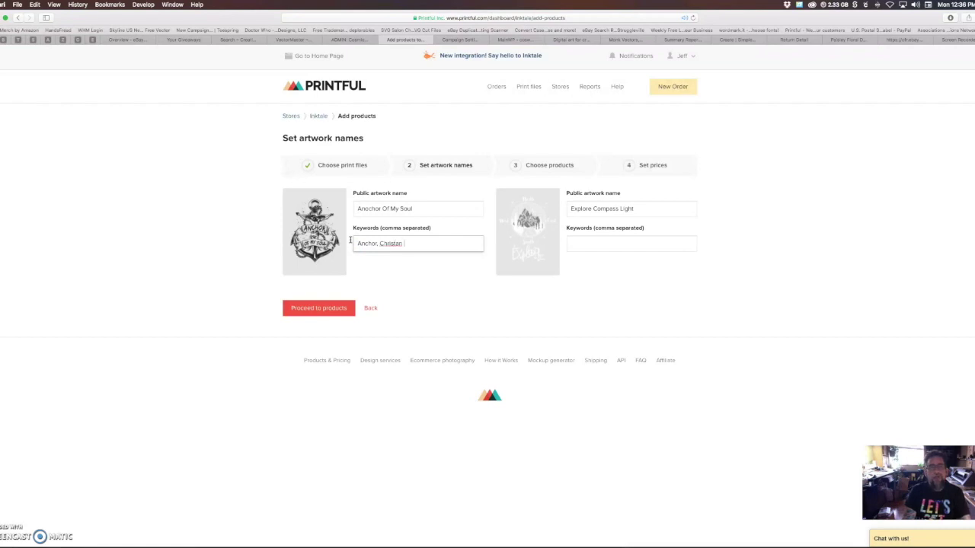
right_click(393, 243)
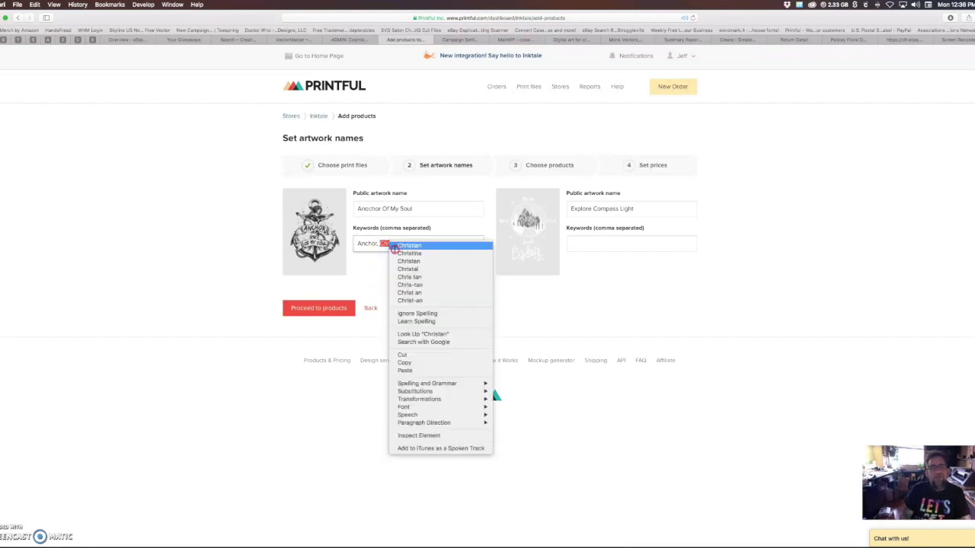
click(413, 245)
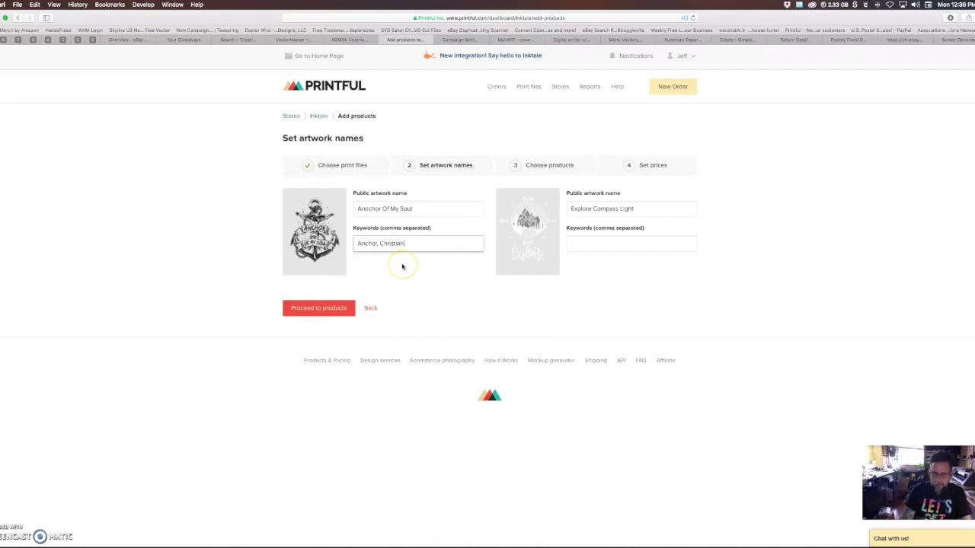
text(, Soul)
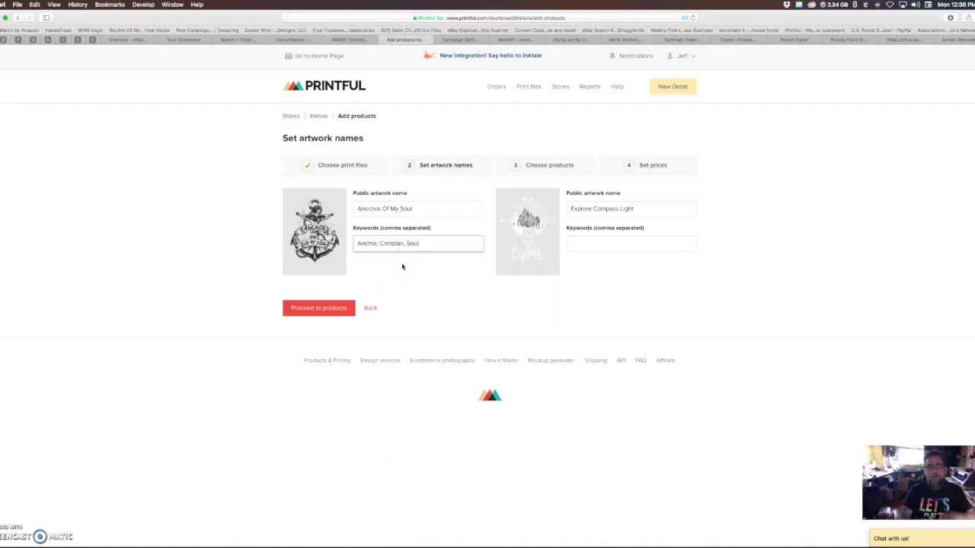
- Give Explore Compass Light the keywords Explore, Compass, Adventure, Hiking, Camping and proceed to products
click(586, 243)
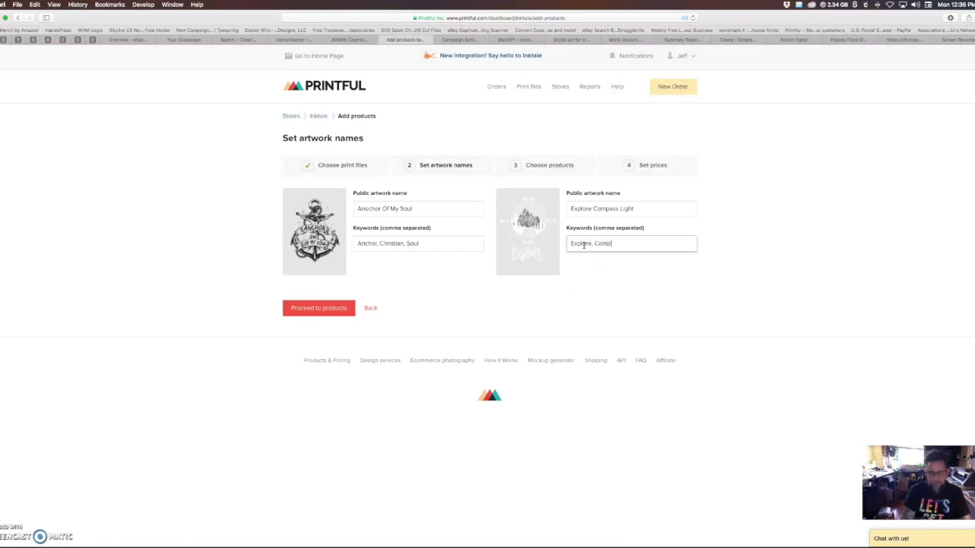
text(Explore, Compass, Ad)
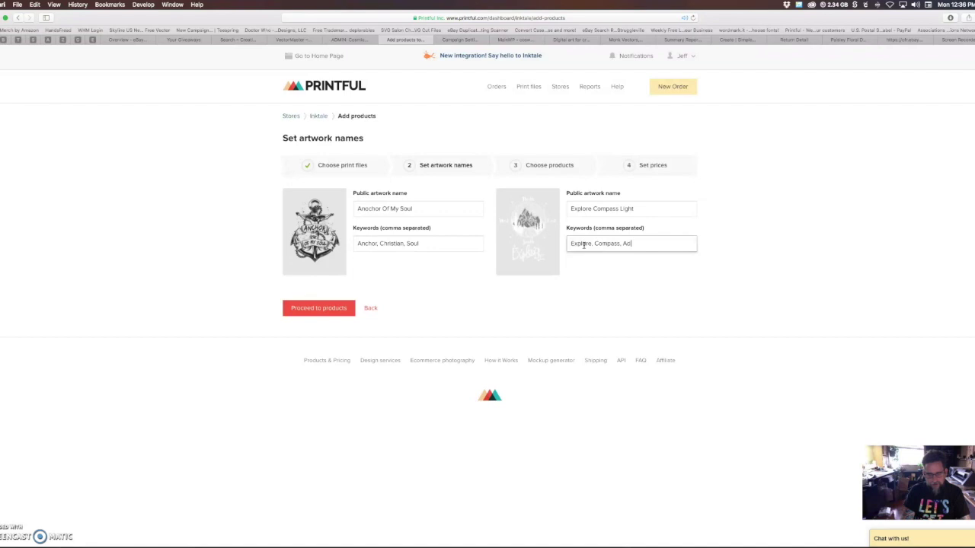
text(venture, Hiking, Ca)
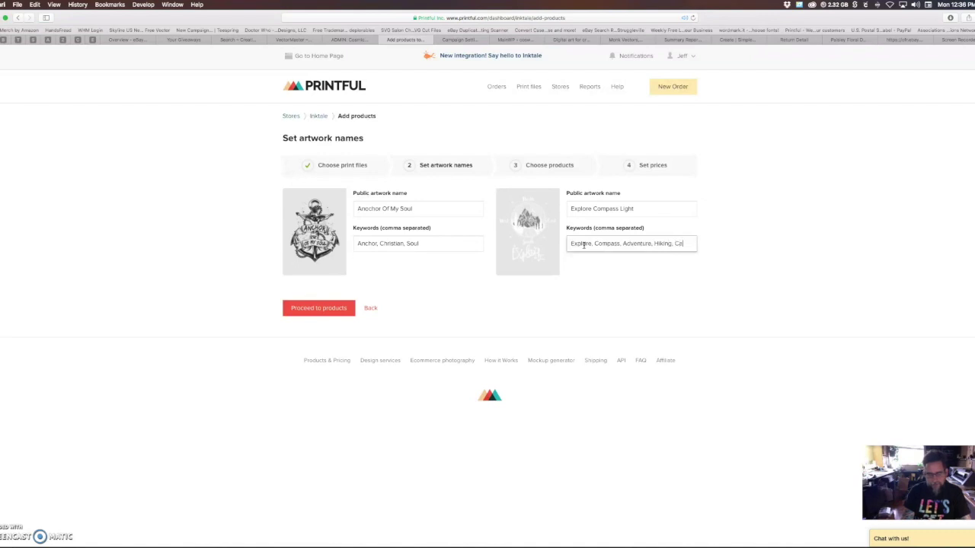
text(mping)
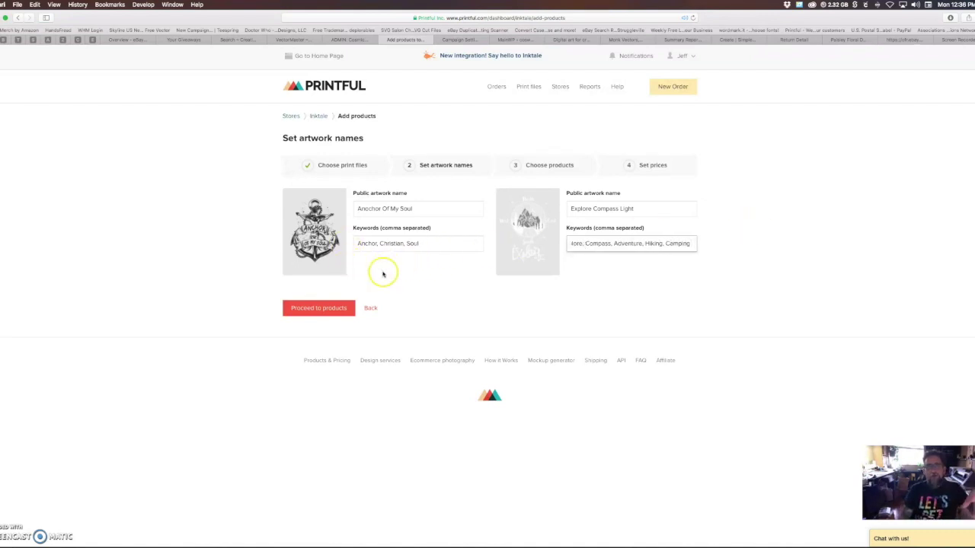
click(318, 308)
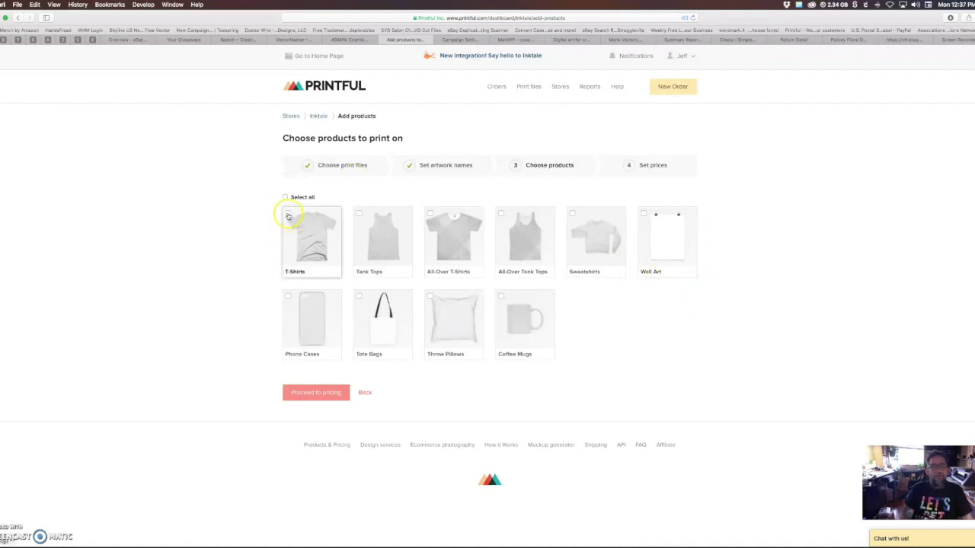
- Check the T-Shirts, Tank Tops, Sweatshirts, Phone Cases and Coffee Mugs product boxes
click(288, 216)
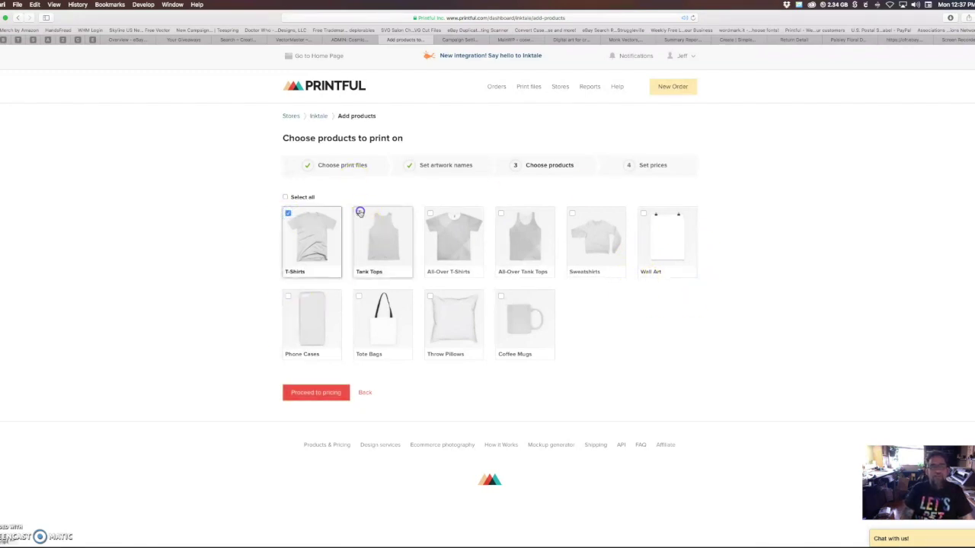
click(359, 214)
click(572, 213)
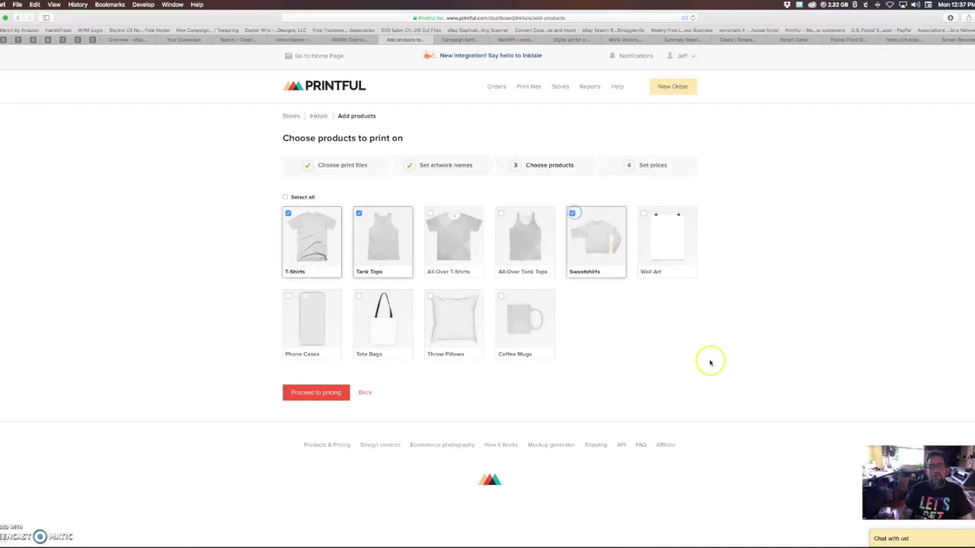
click(289, 297)
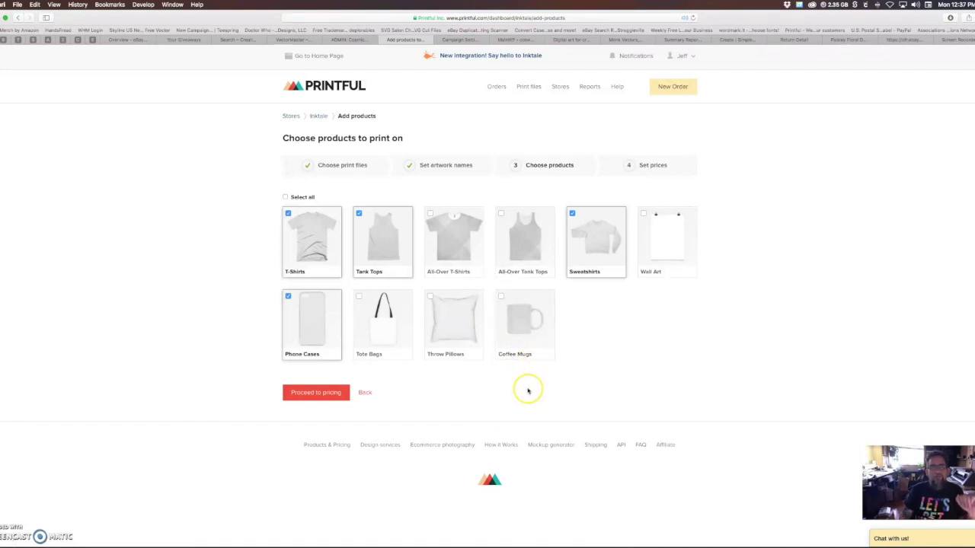
click(502, 296)
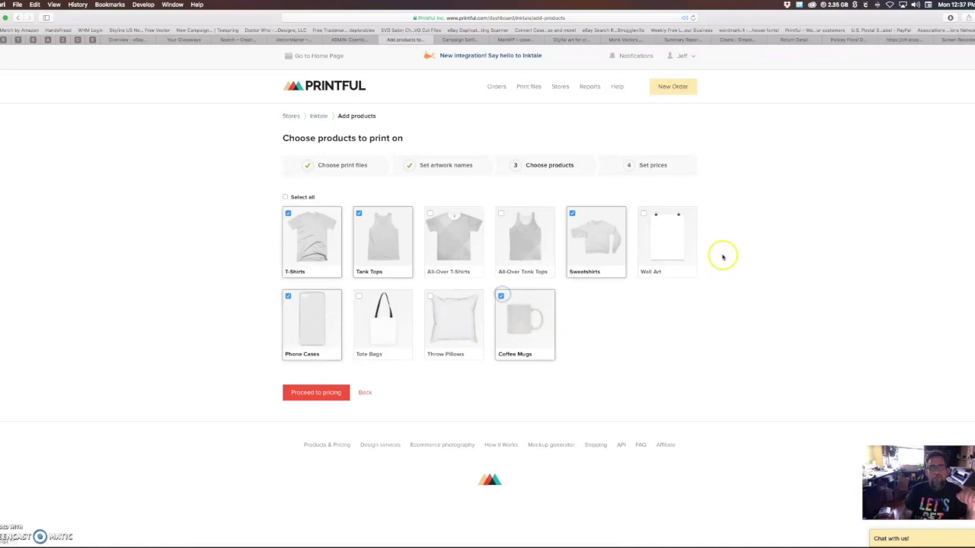
- Lower retail prices to $19, $21, $25, $17 and $15, then publish both designs to Inktale
click(316, 392)
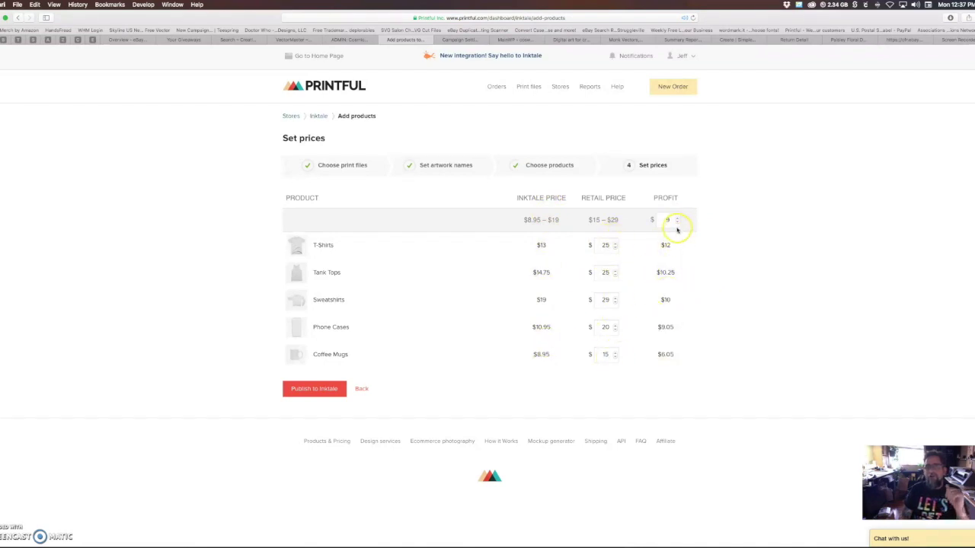
click(615, 247)
click(614, 248)
click(615, 247)
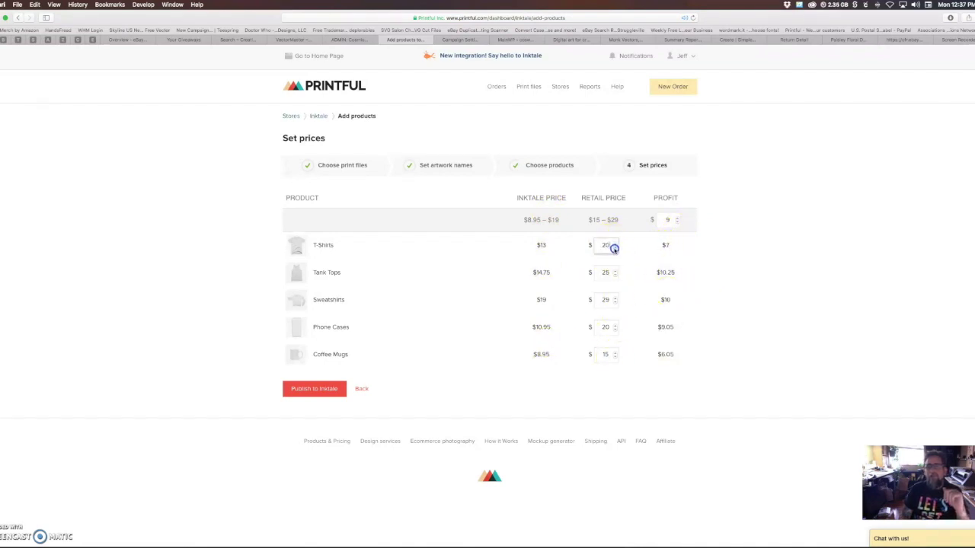
click(614, 247)
click(615, 275)
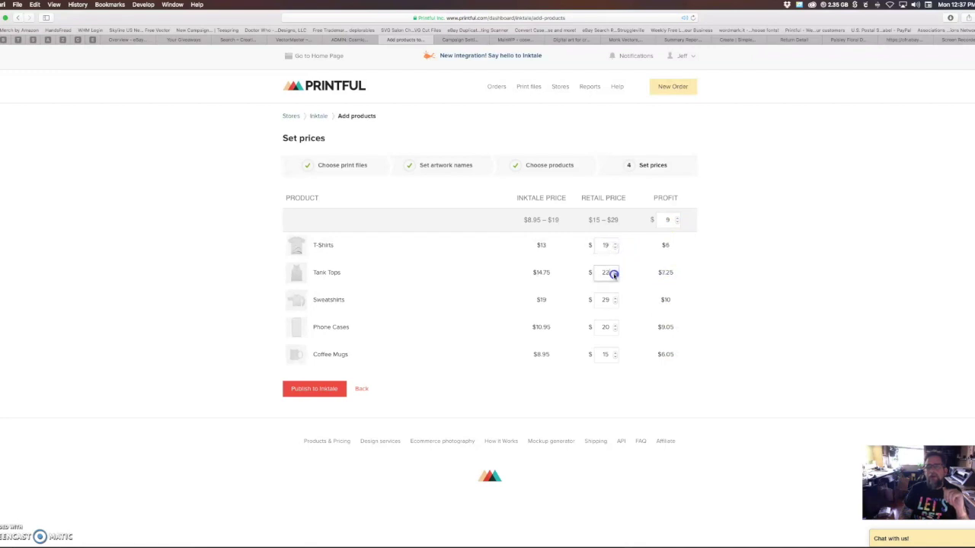
click(614, 274)
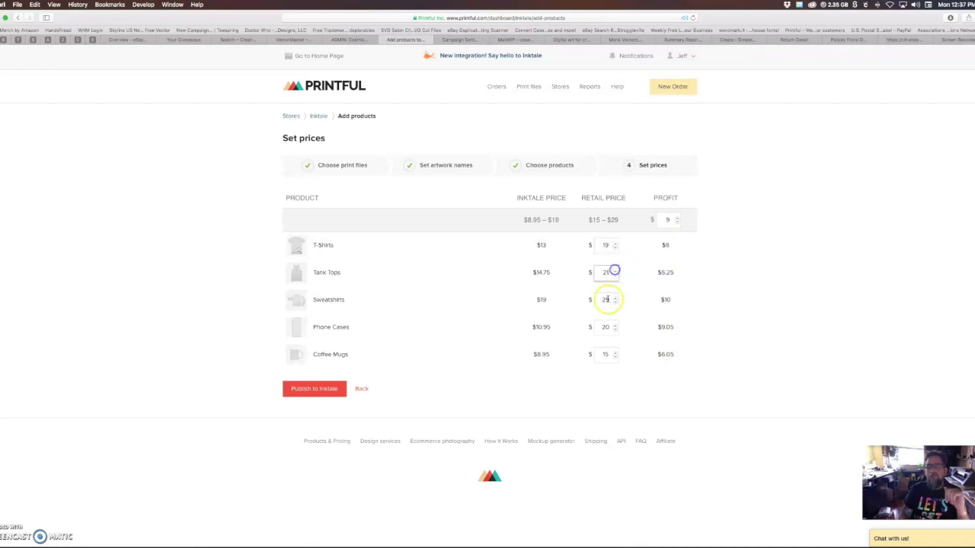
click(615, 303)
click(615, 302)
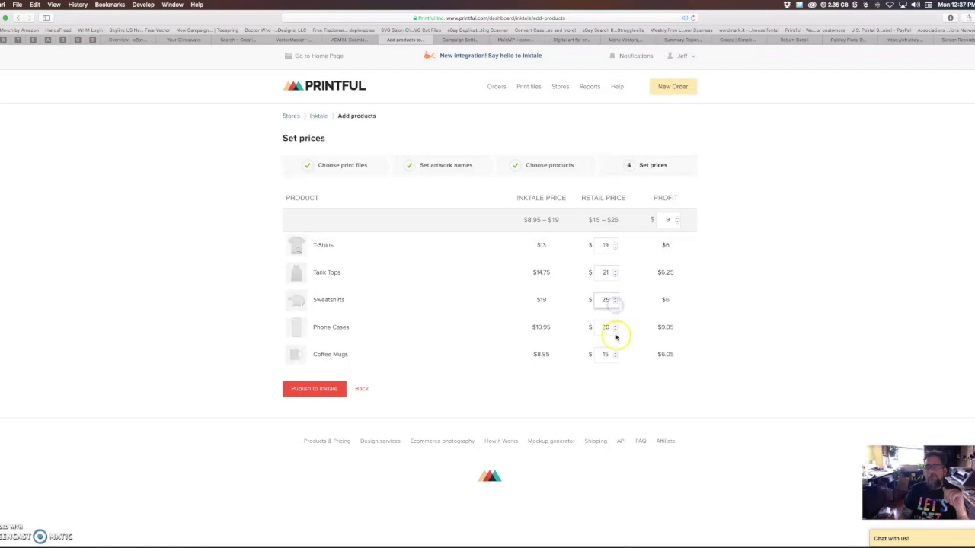
click(615, 331)
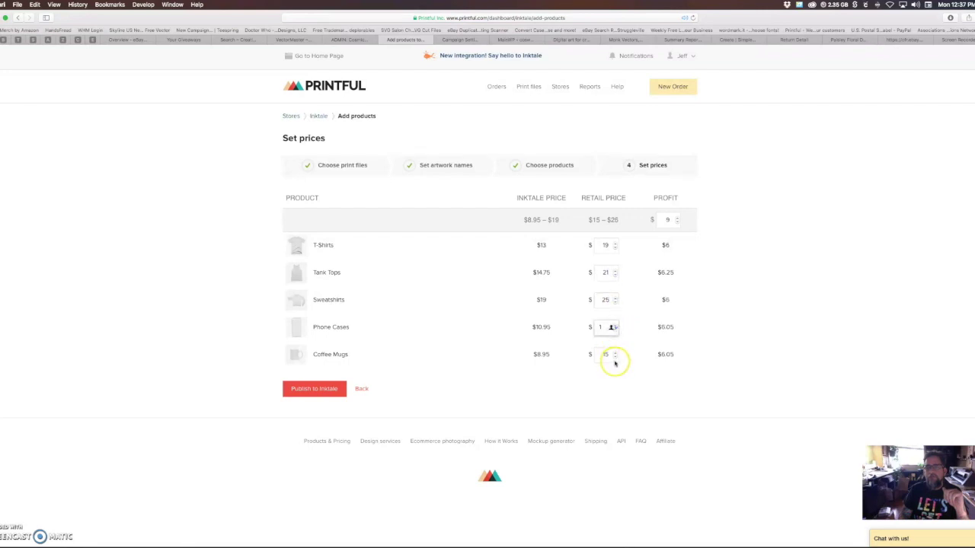
click(615, 358)
click(615, 357)
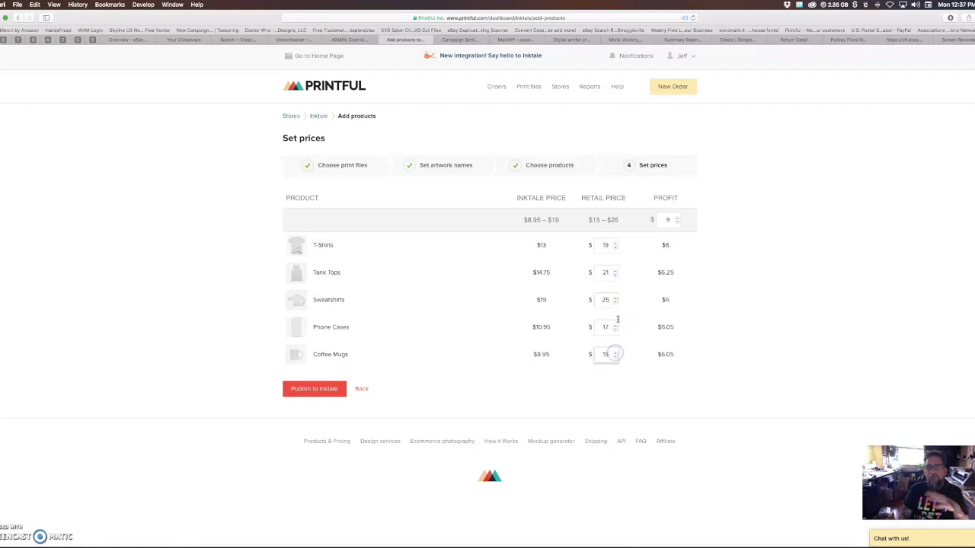
click(314, 389)
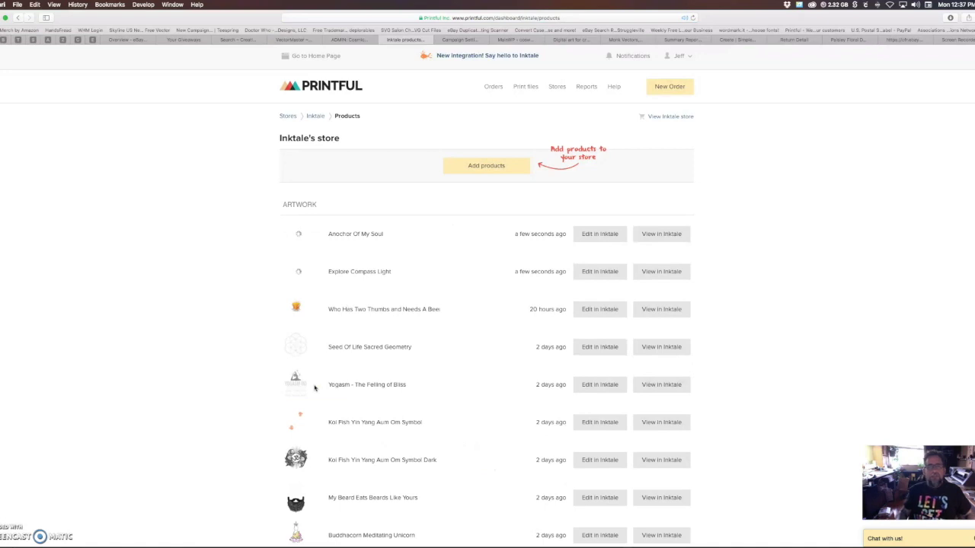
- Review the Inktale Products list showing both new designs added seconds ago
click(305, 248)
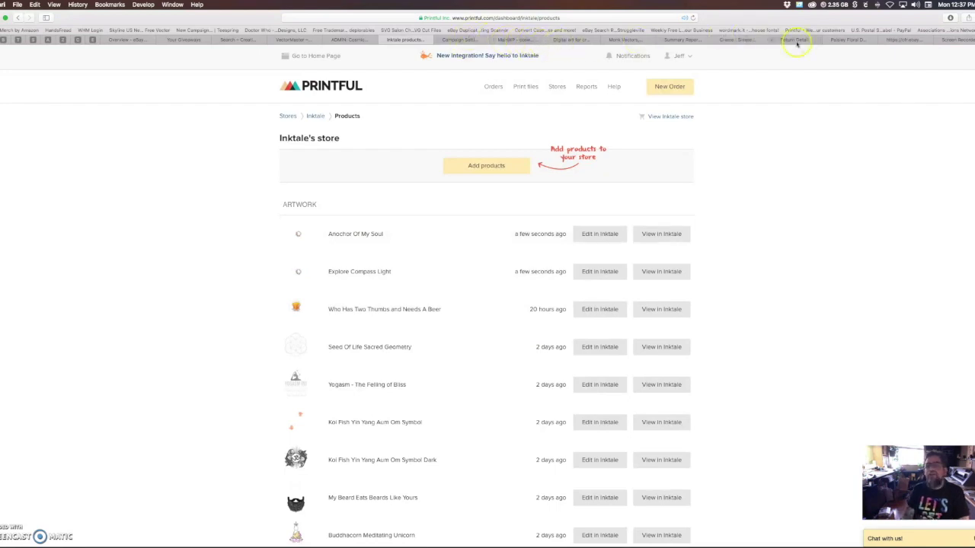
- In Inktale, go to My Account > Statistics > My artwork and open the Explore Compass Light card
click(734, 41)
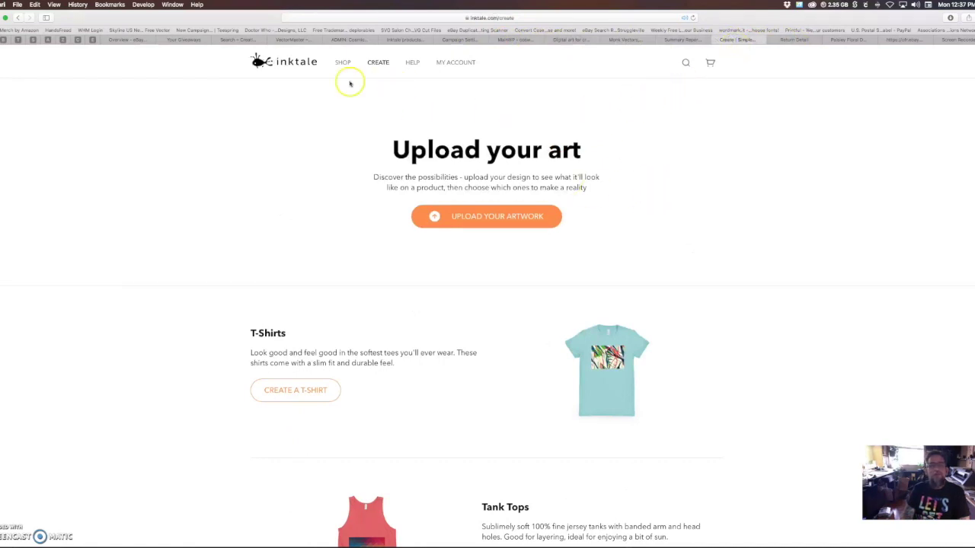
mouse_move(381, 73)
mouse_move(453, 64)
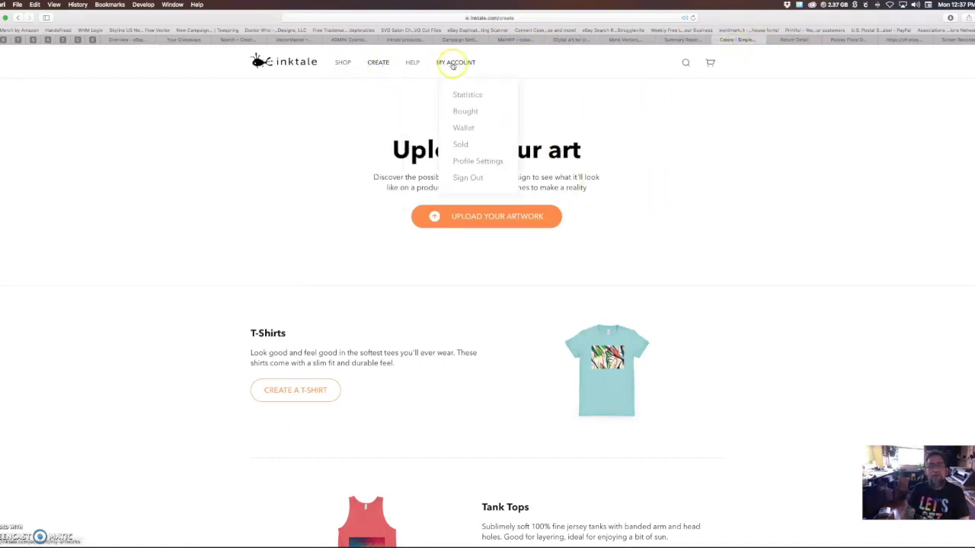
click(463, 95)
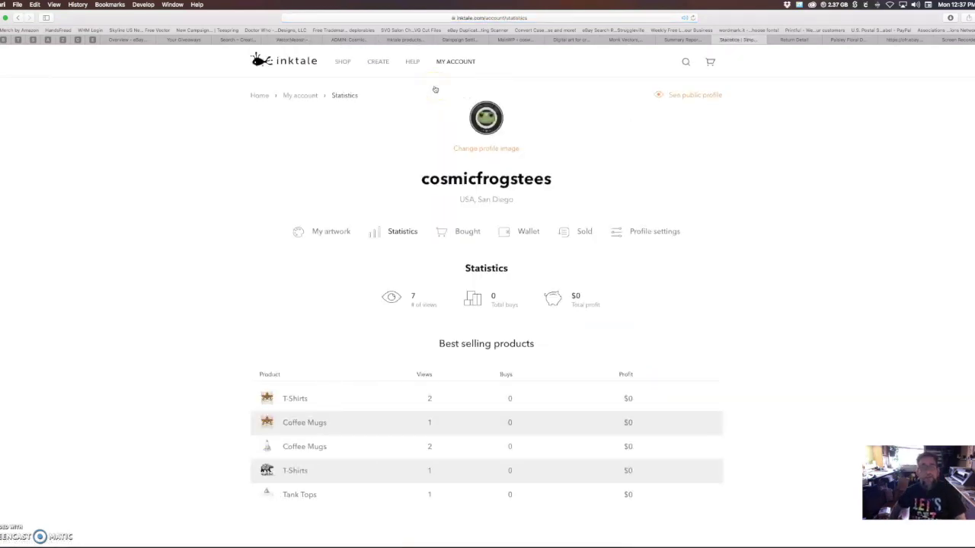
click(328, 231)
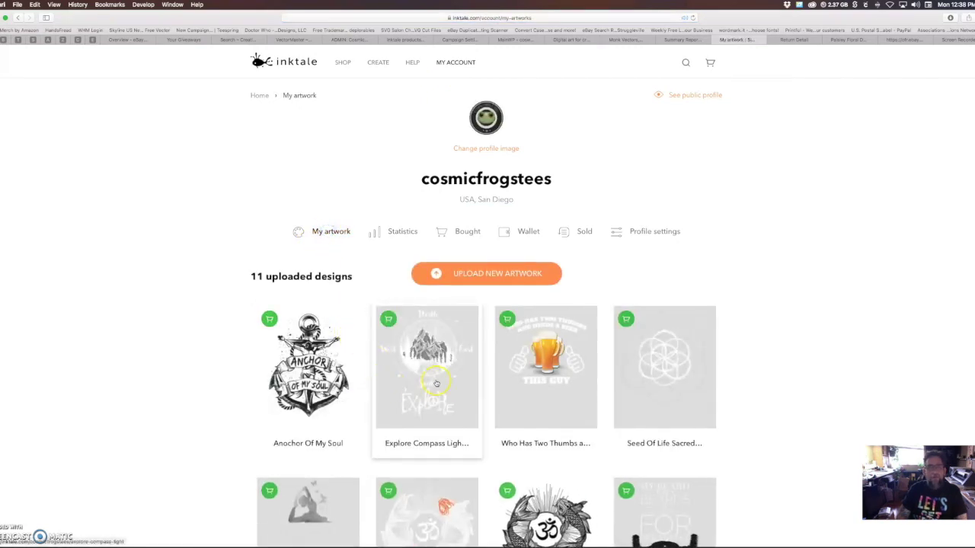
scroll(426, 389, down, 3)
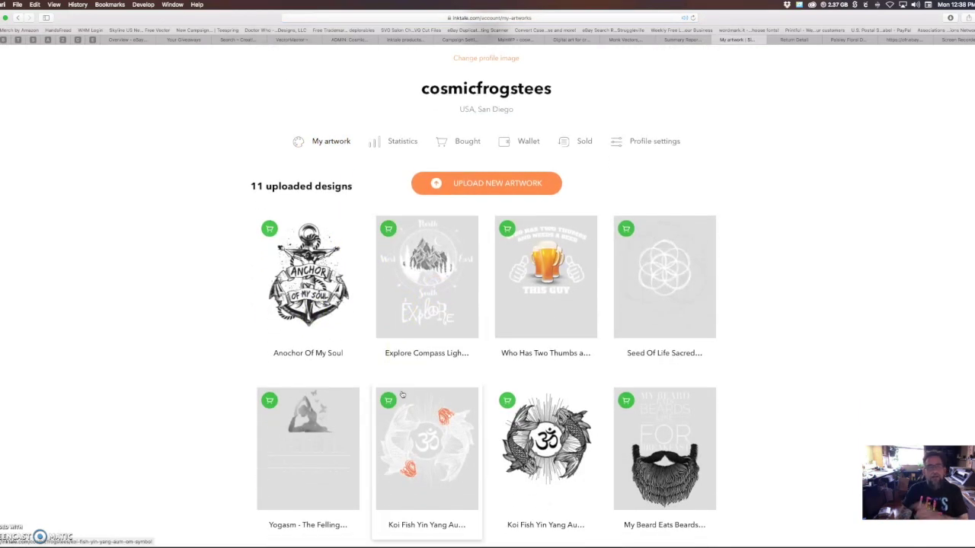
click(452, 314)
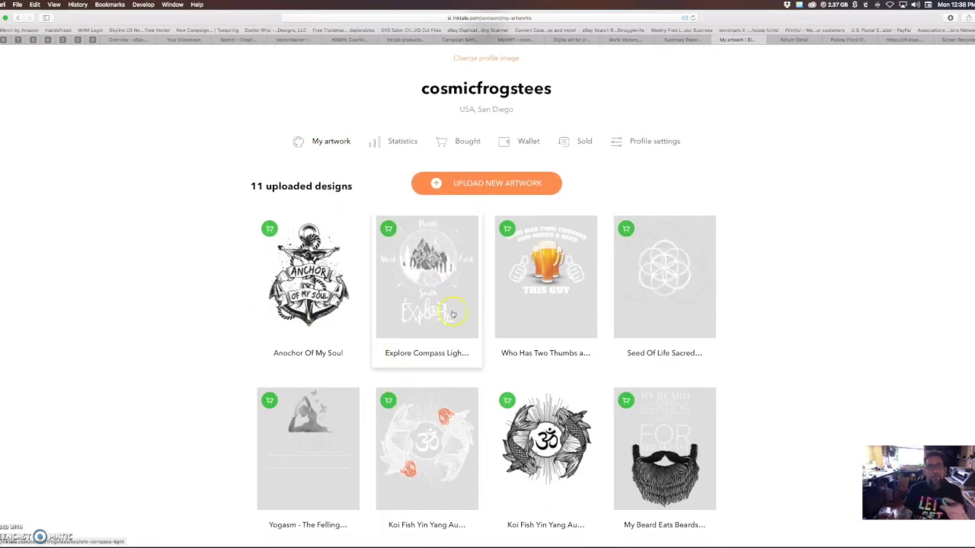
- Preview the Explore Compass Light t-shirt mockup, then return to the 11-design artwork list
click(425, 279)
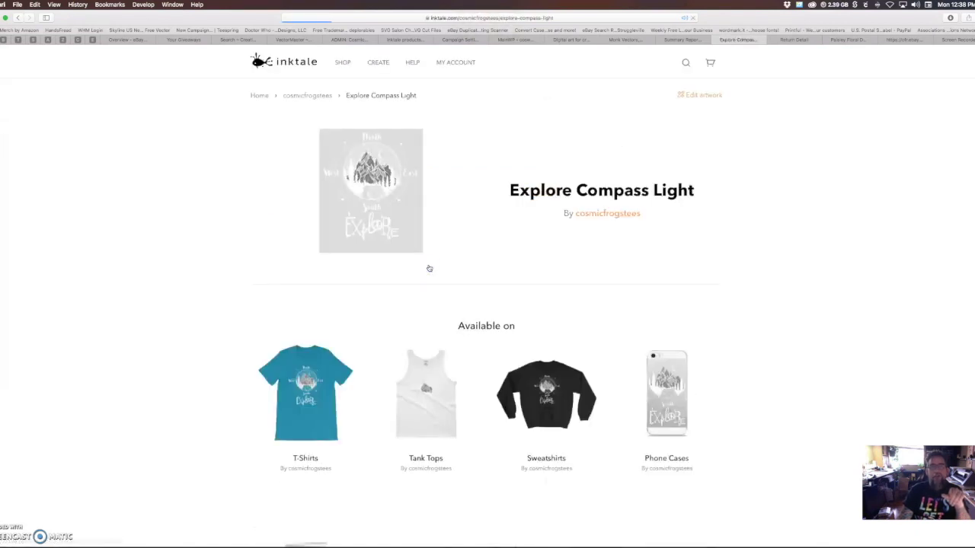
click(308, 389)
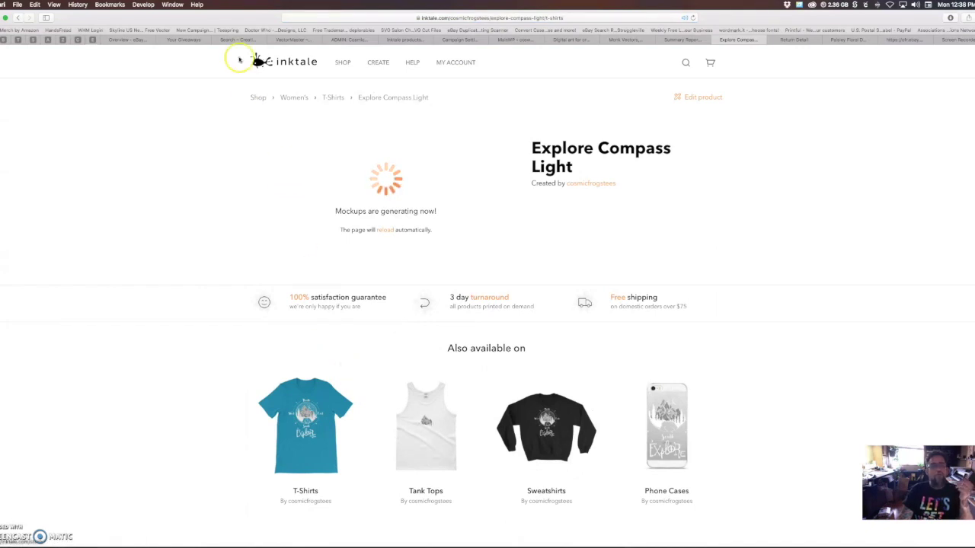
click(18, 17)
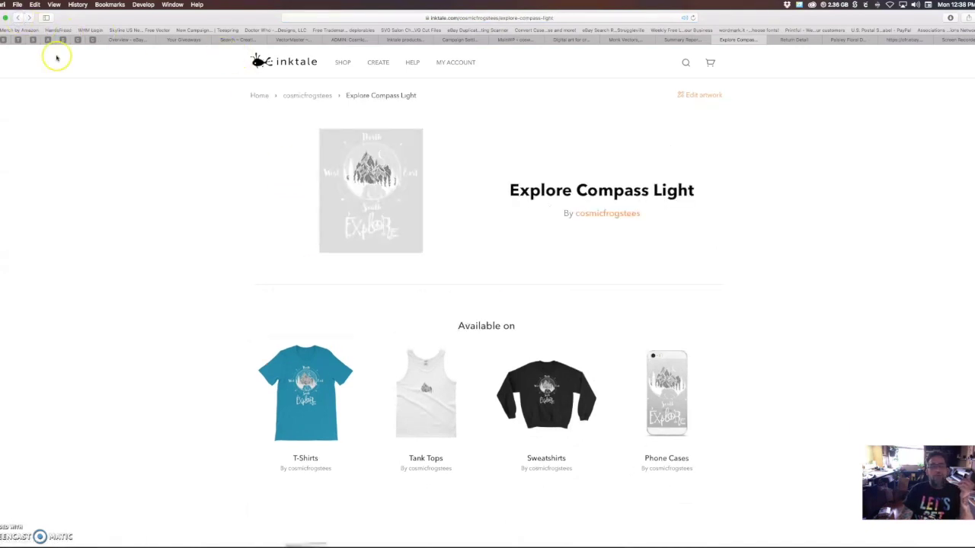
click(18, 17)
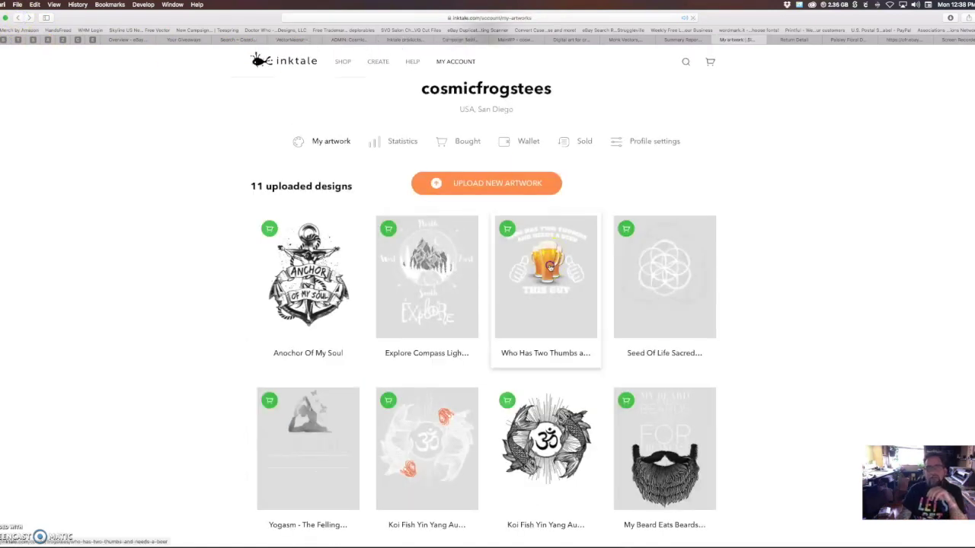
- Open the Who Has Two Thumbs T-shirt layout and deselect the white and light grey colours
click(549, 267)
click(312, 404)
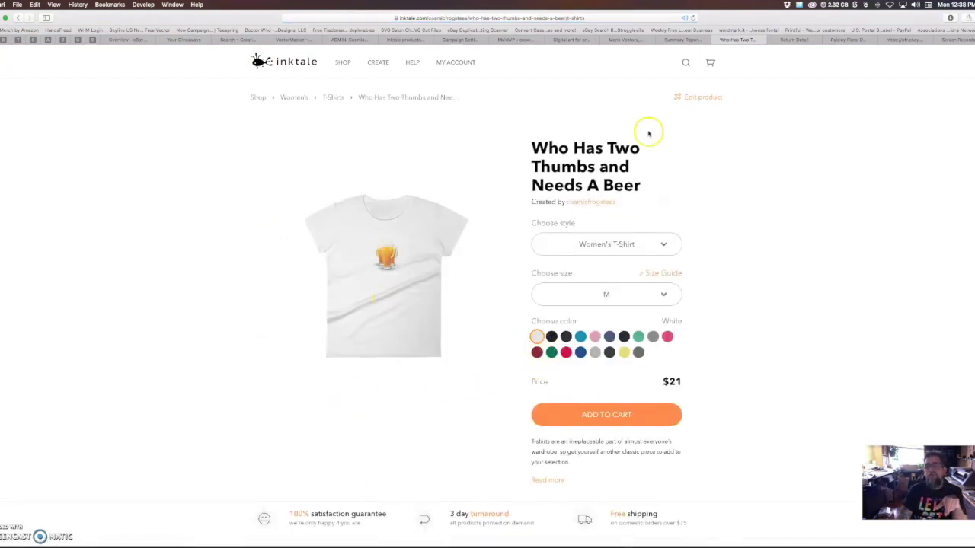
click(696, 97)
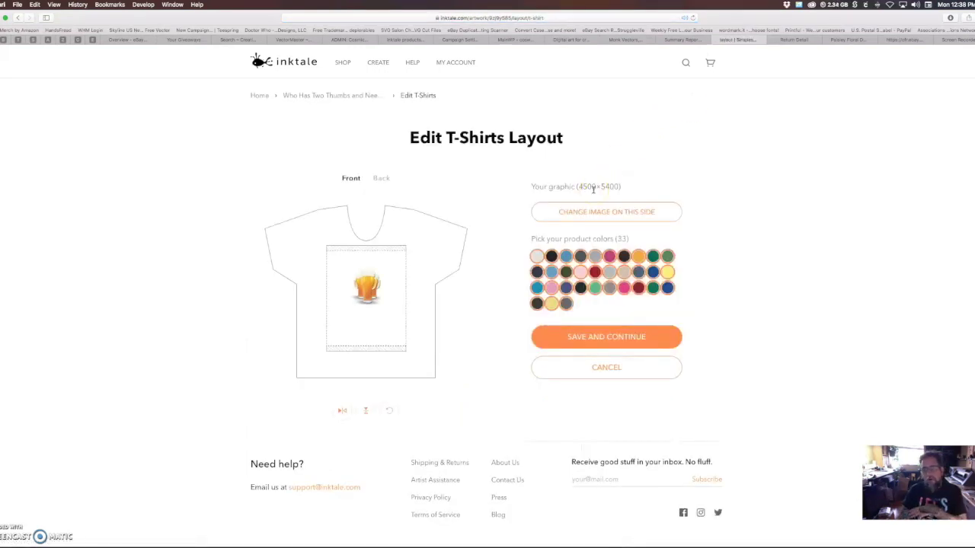
click(538, 256)
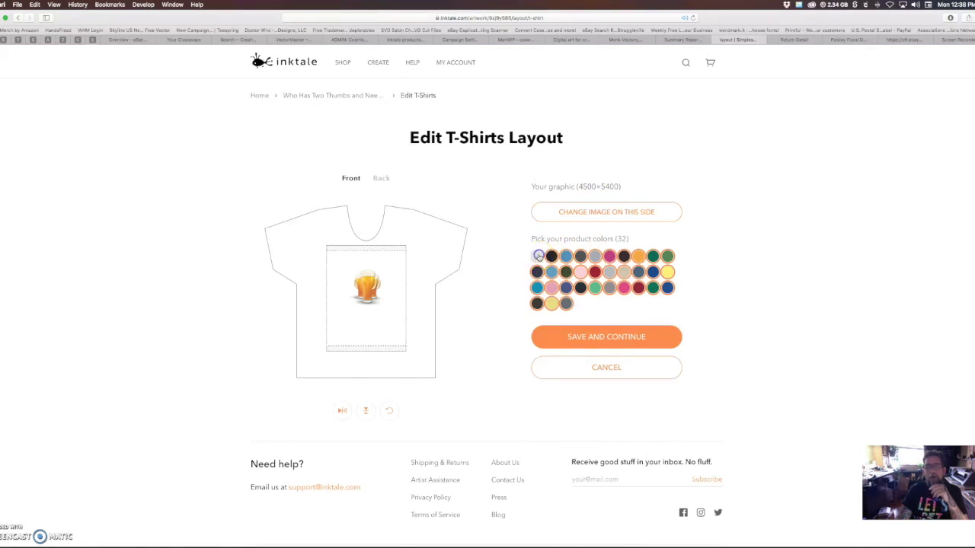
click(610, 272)
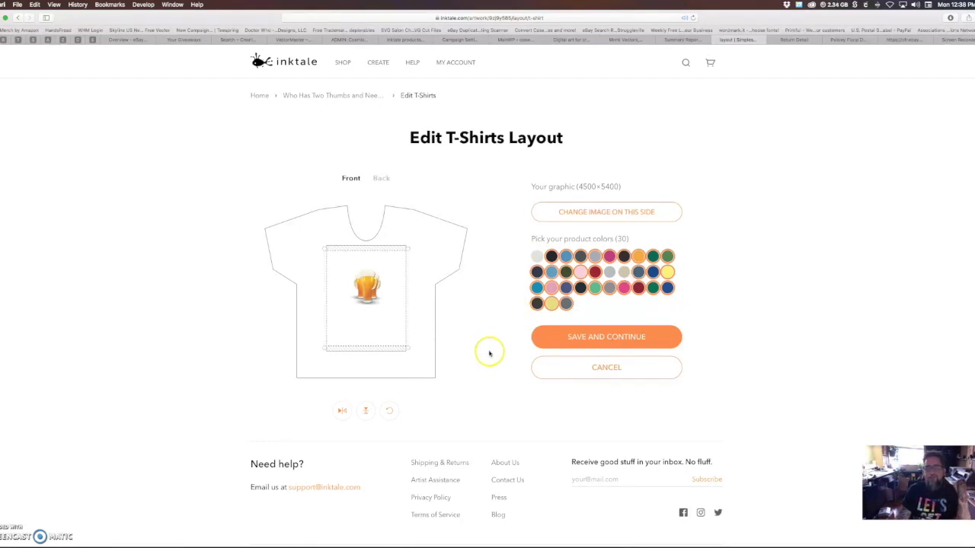
- Adjust the graphic's print area on the shirt and save the T-shirt layout
click(577, 346)
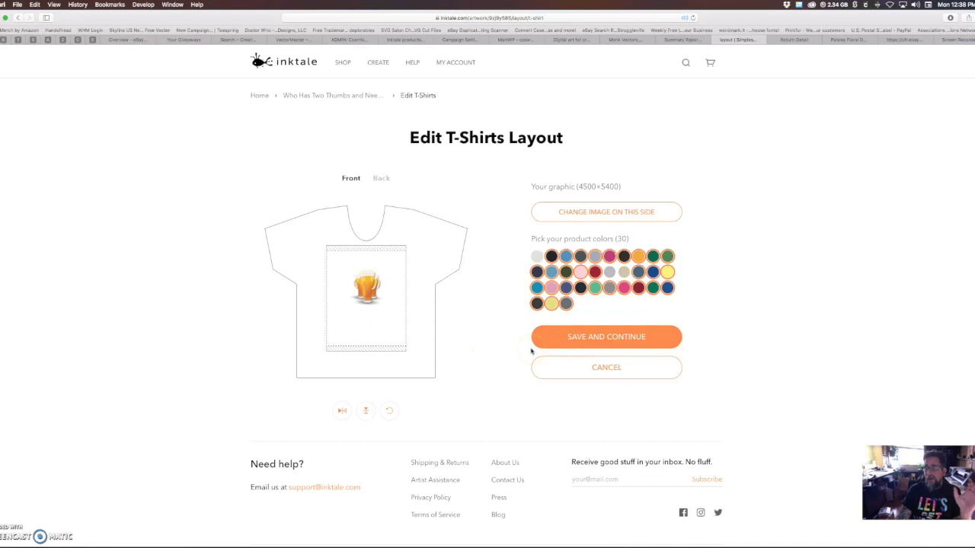
drag(508, 350, 415, 364)
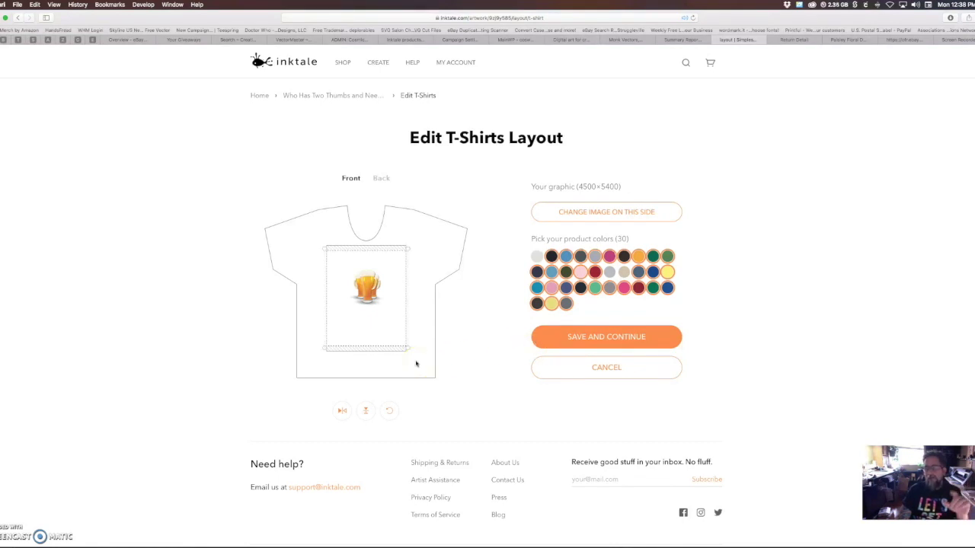
click(450, 359)
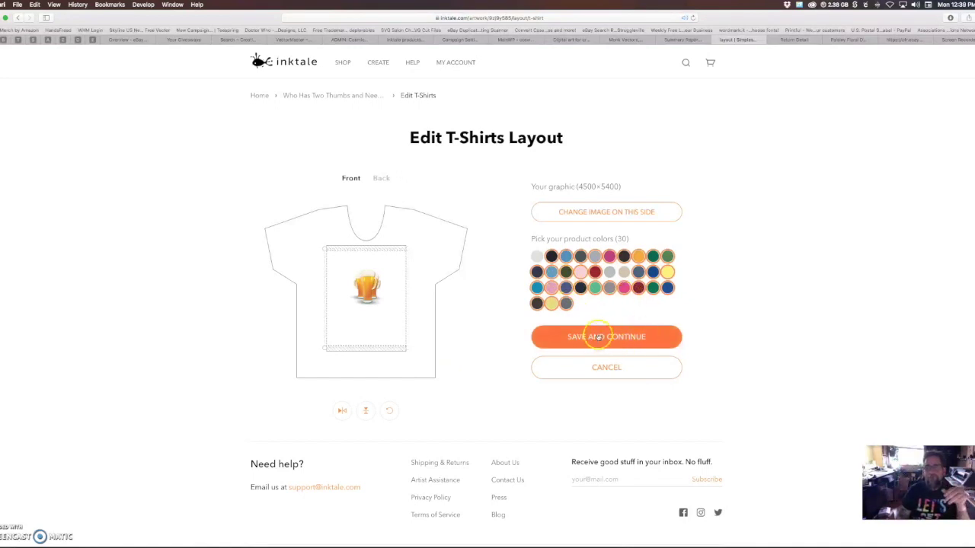
click(601, 337)
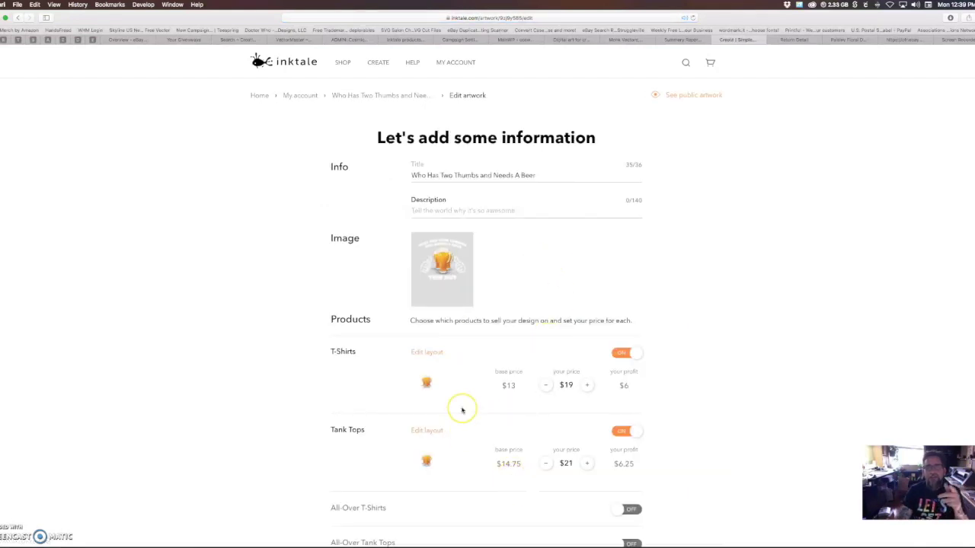
- Check the throw pillow layout, leave throw pillows switched off, and save the beer artwork's products
scroll(462, 409, down, 5)
scroll(462, 410, down, 3)
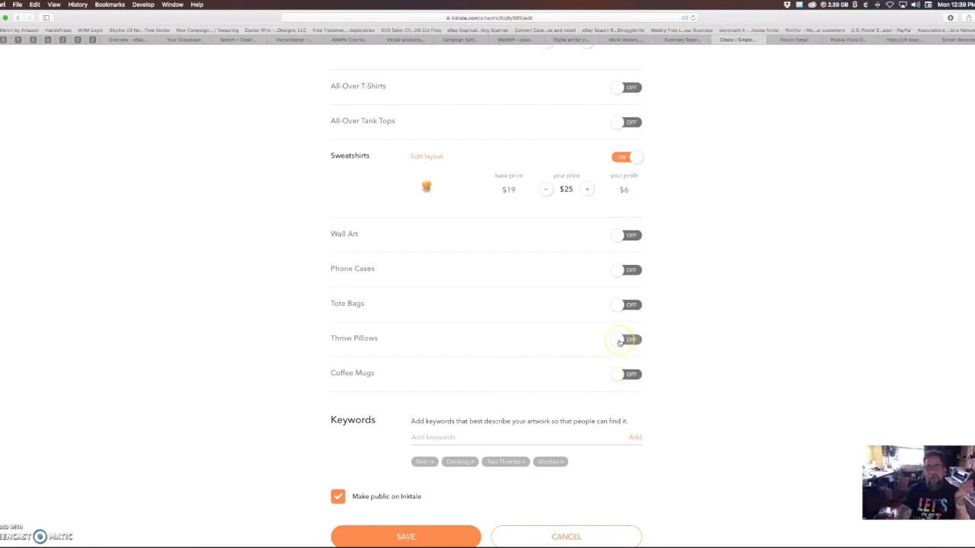
click(619, 341)
click(439, 342)
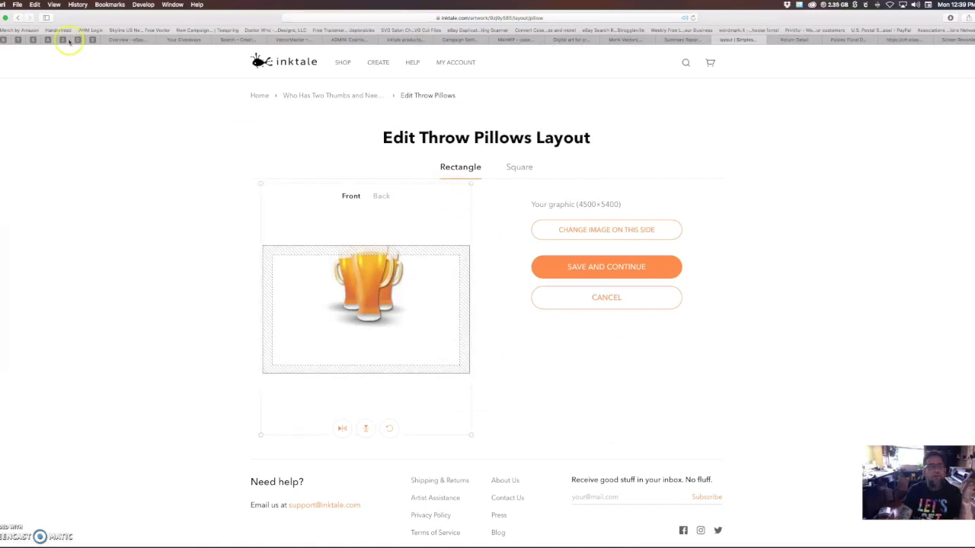
click(17, 17)
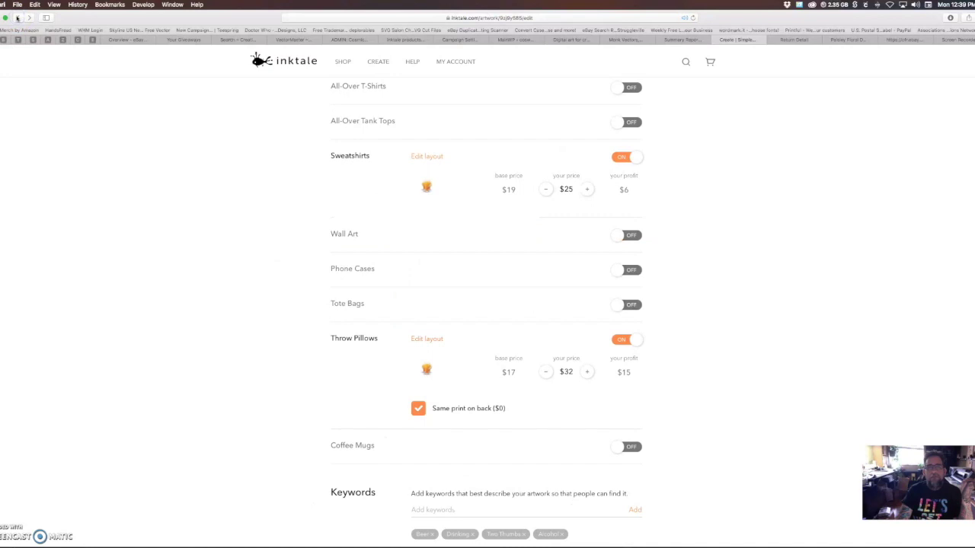
click(624, 340)
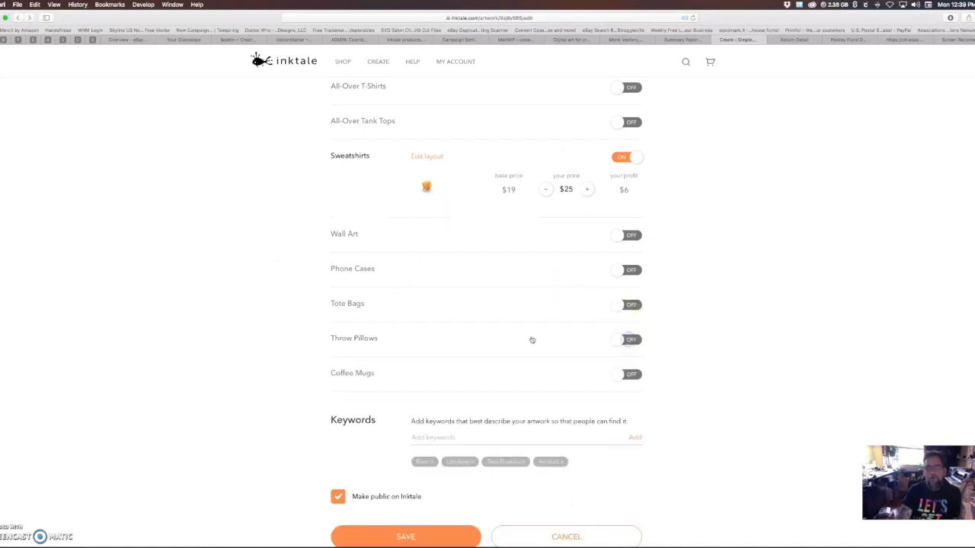
scroll(423, 438, down, 3)
click(413, 448)
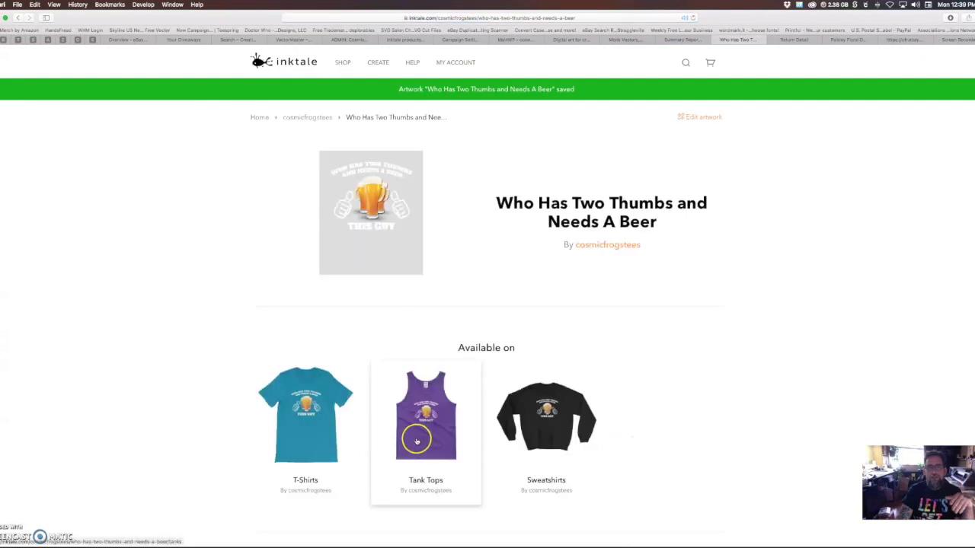
- Remove light grey from the beer artwork's tank top colours and save the layout
click(427, 428)
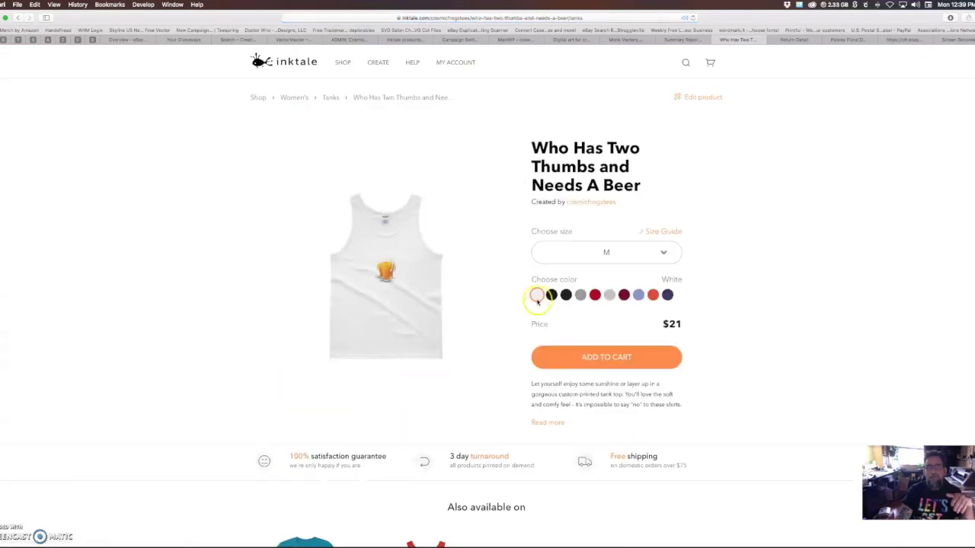
click(699, 98)
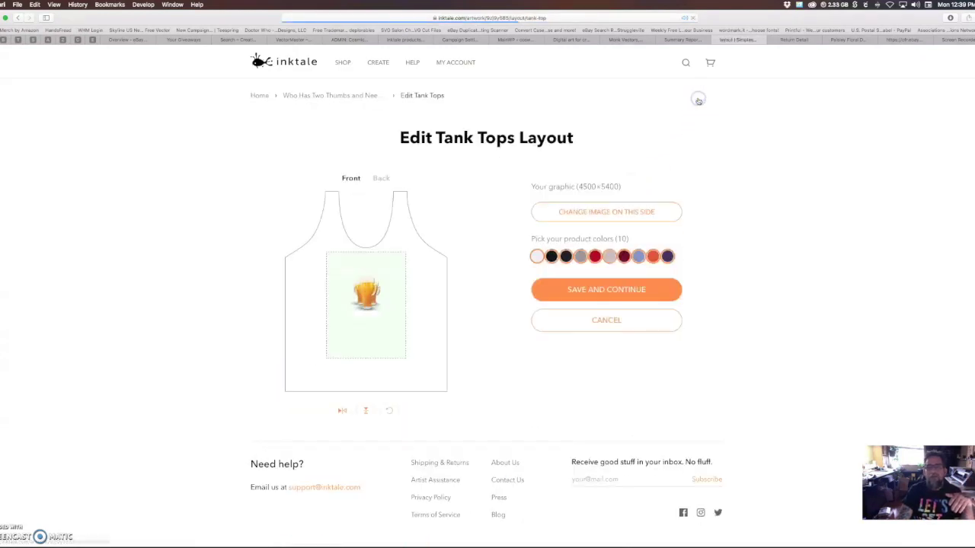
click(610, 257)
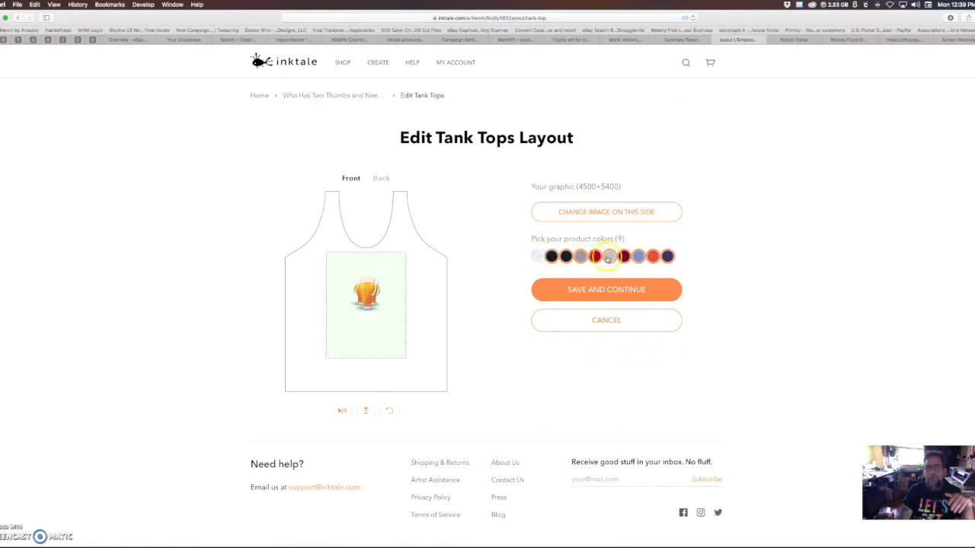
click(591, 290)
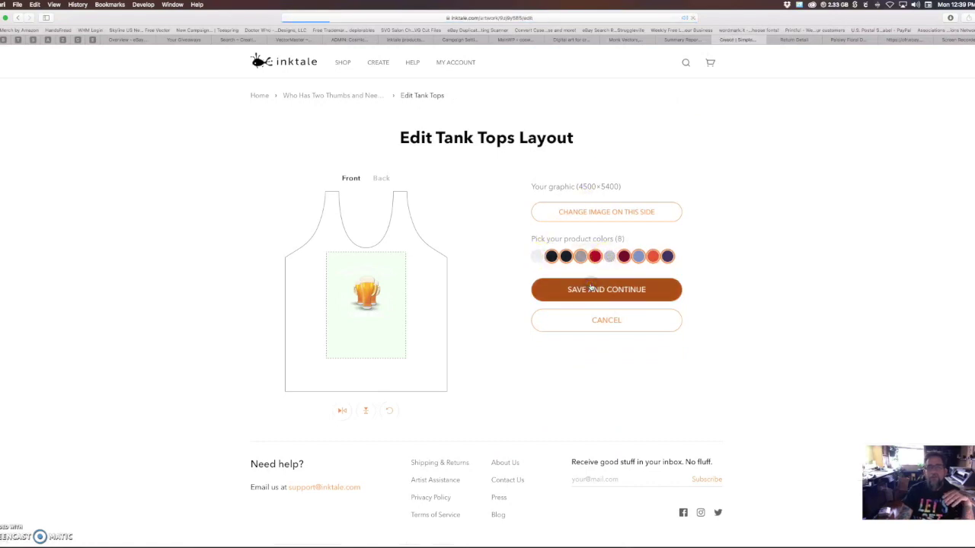
- Remove white, grey and another light colour from the sweatshirt layout and save it
scroll(435, 385, down, 5)
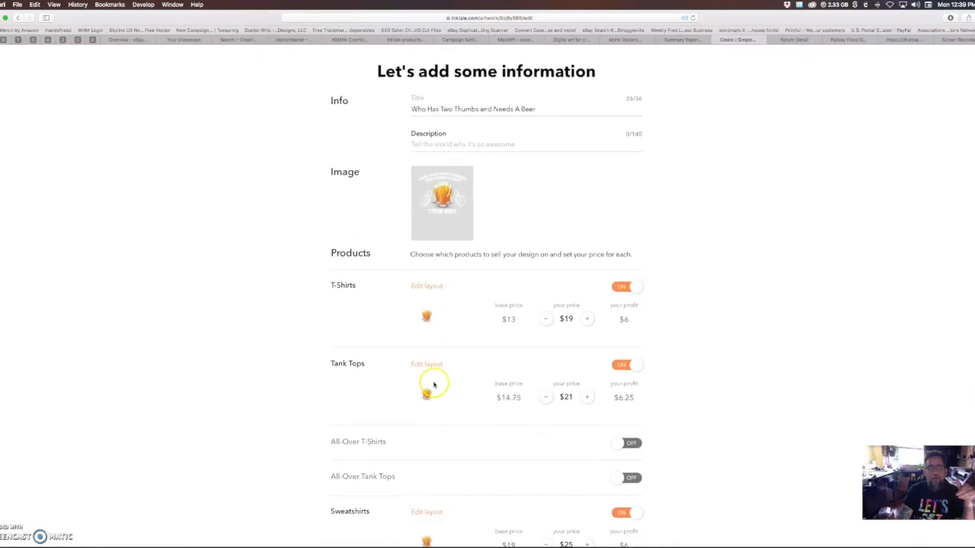
click(425, 397)
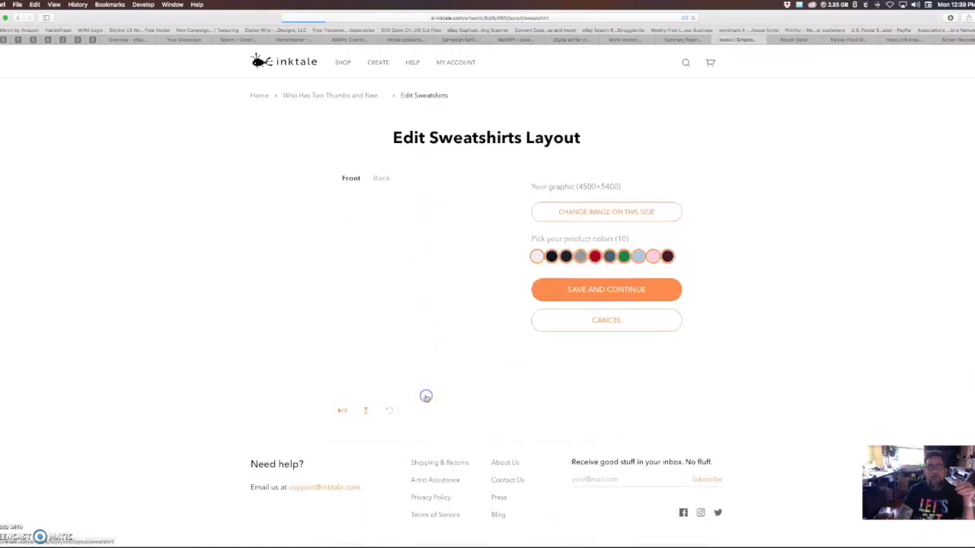
click(537, 255)
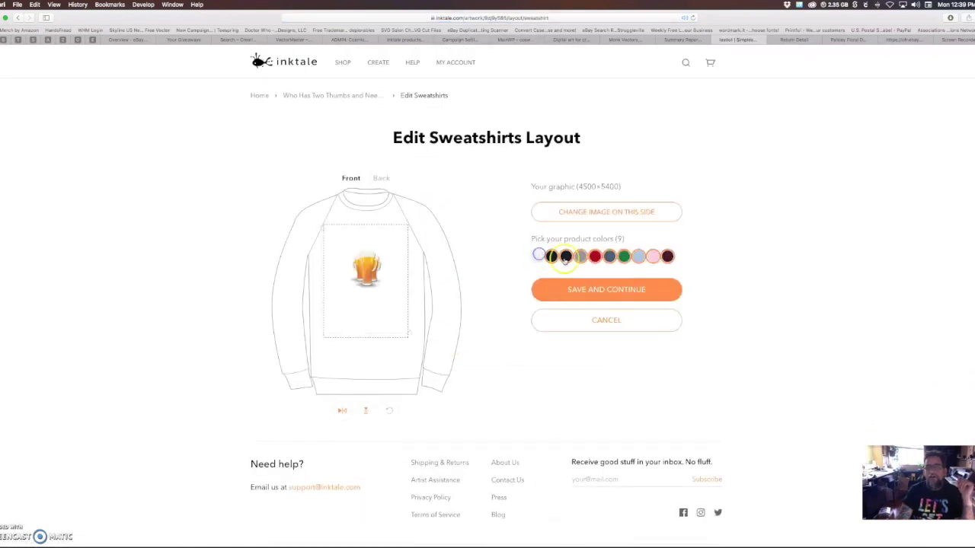
click(580, 259)
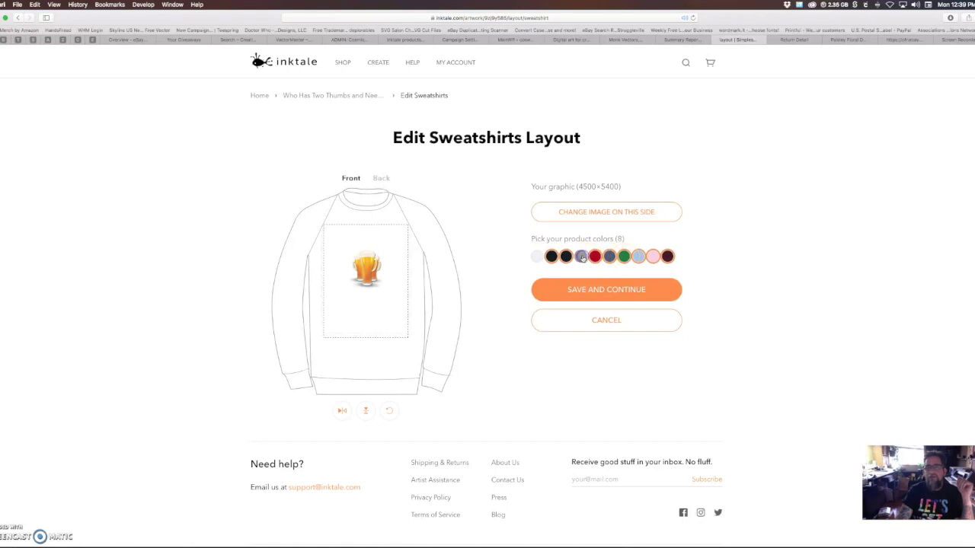
click(652, 262)
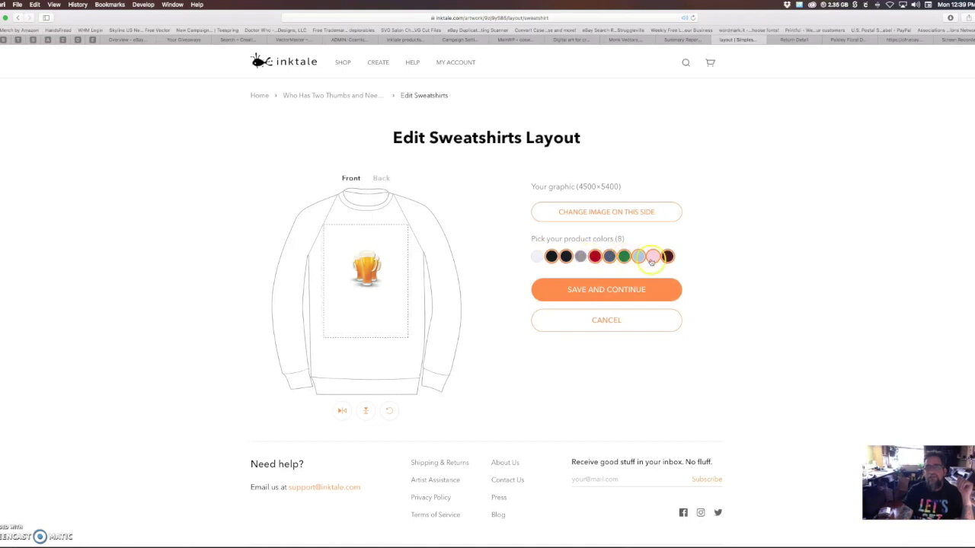
click(601, 289)
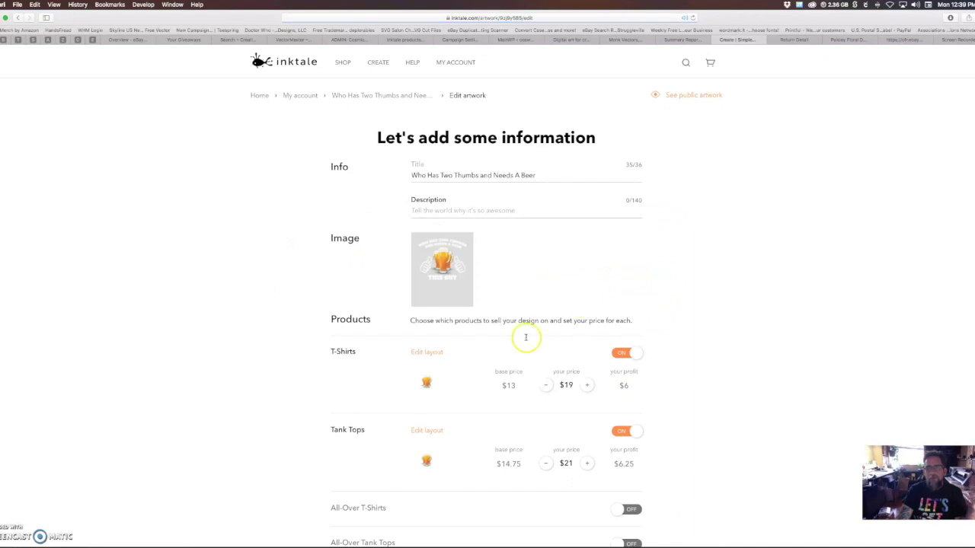
- Save the beer artwork and return to the store's uploaded designs page
scroll(403, 434, down, 10)
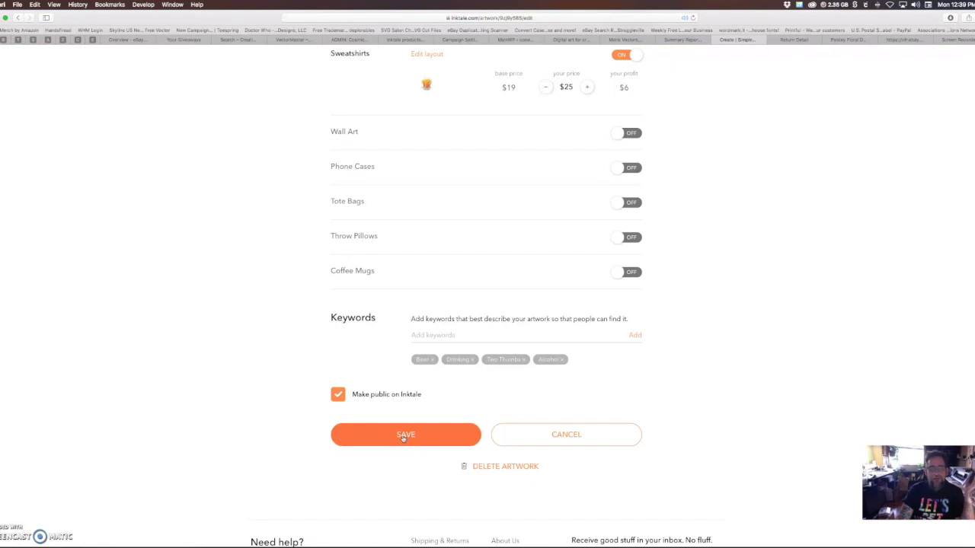
click(404, 437)
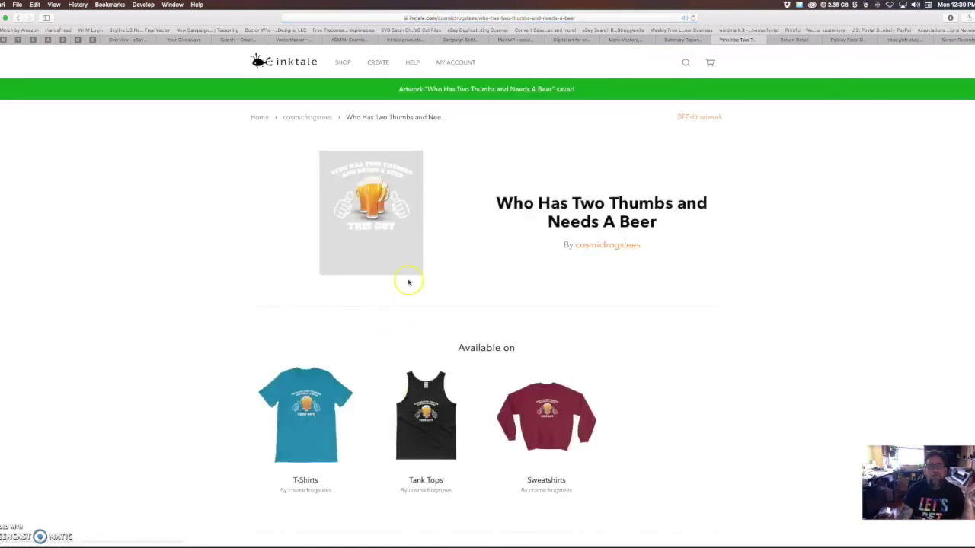
click(326, 118)
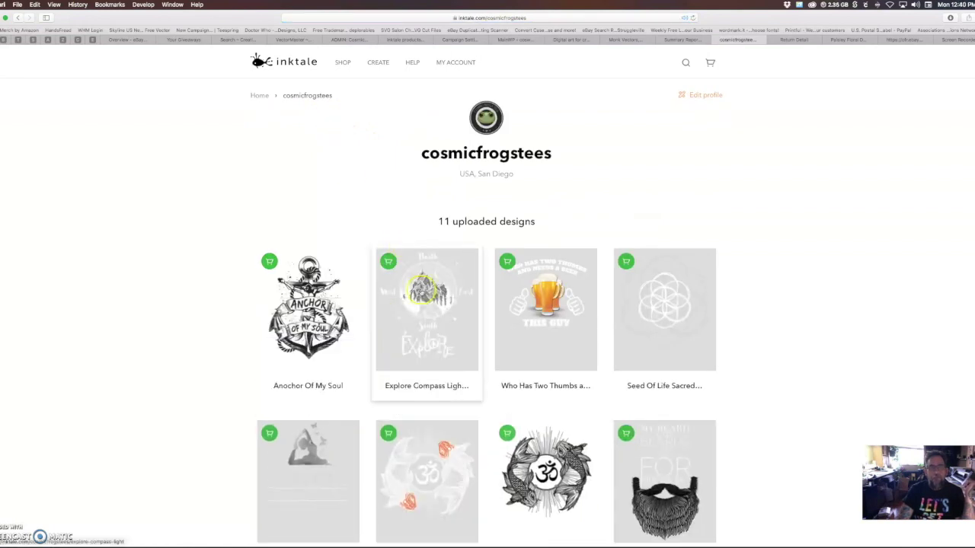
- Deselect the tan colour in the Explore Compass Light T-shirt layout and save it
click(421, 289)
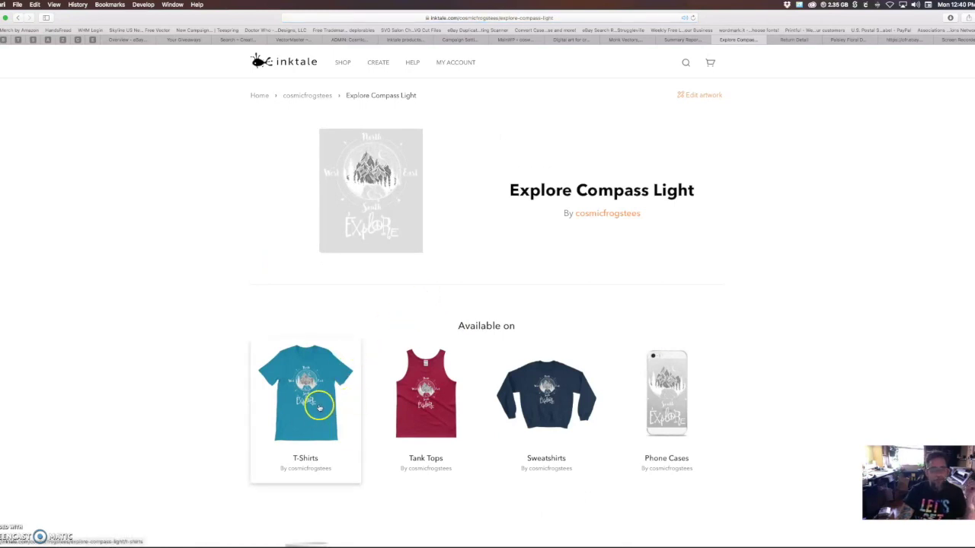
click(315, 405)
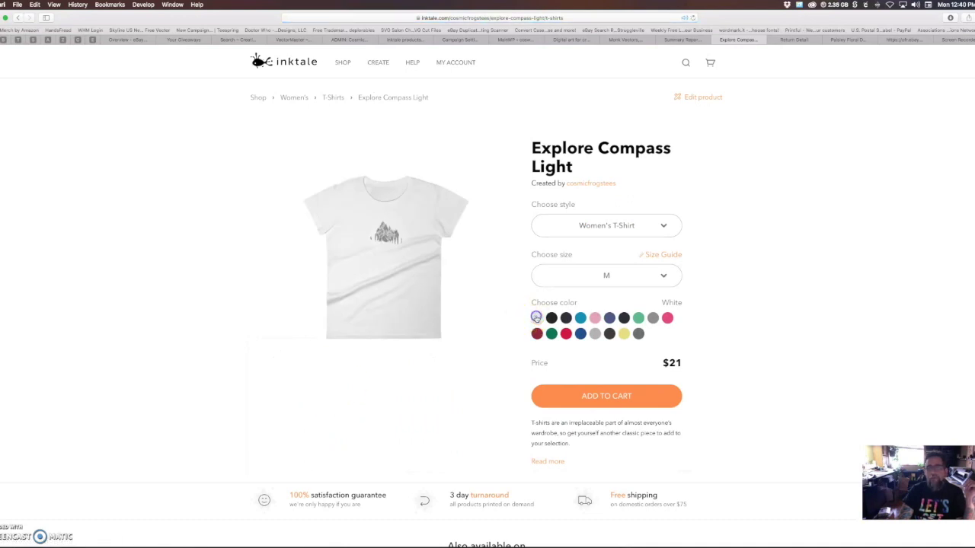
click(697, 99)
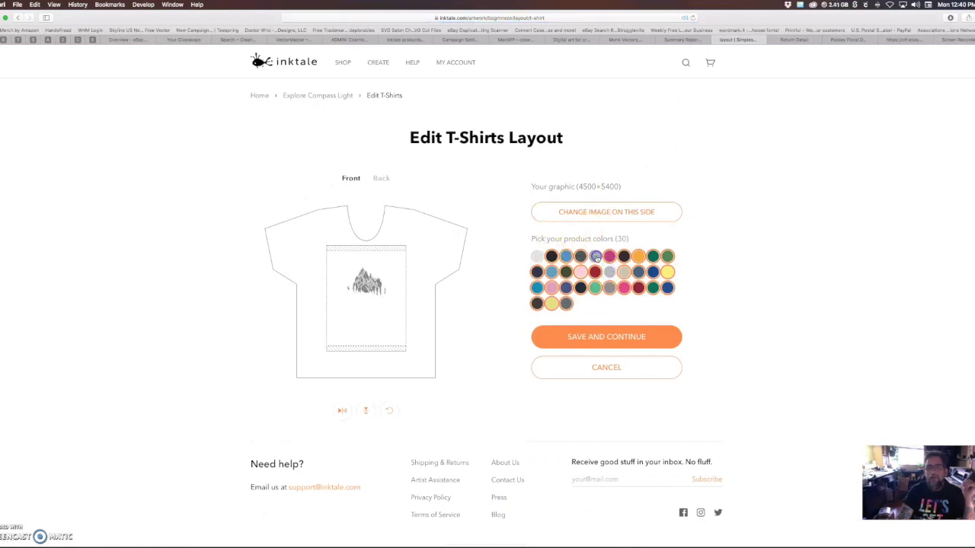
click(624, 274)
click(580, 337)
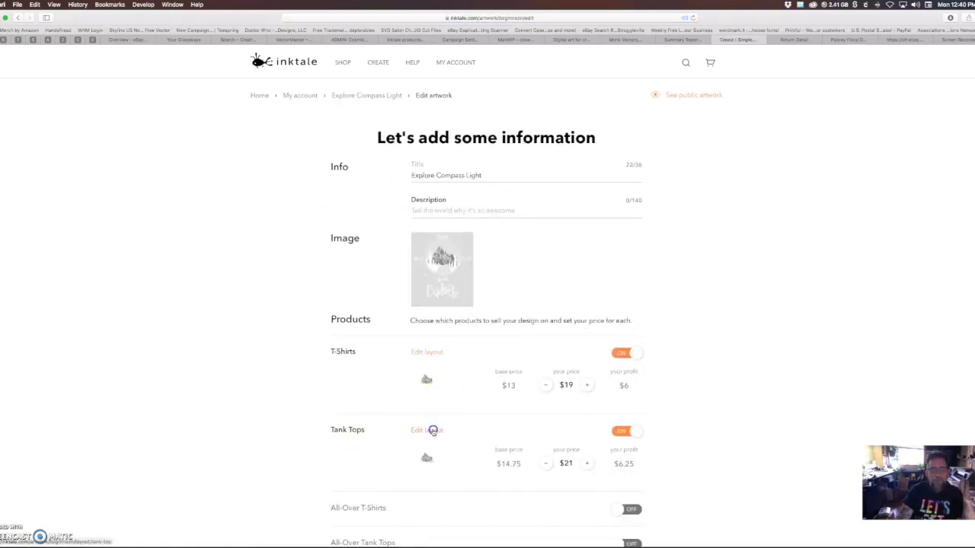
- Remove white and light purple from the tank top colours and save the layout
click(431, 430)
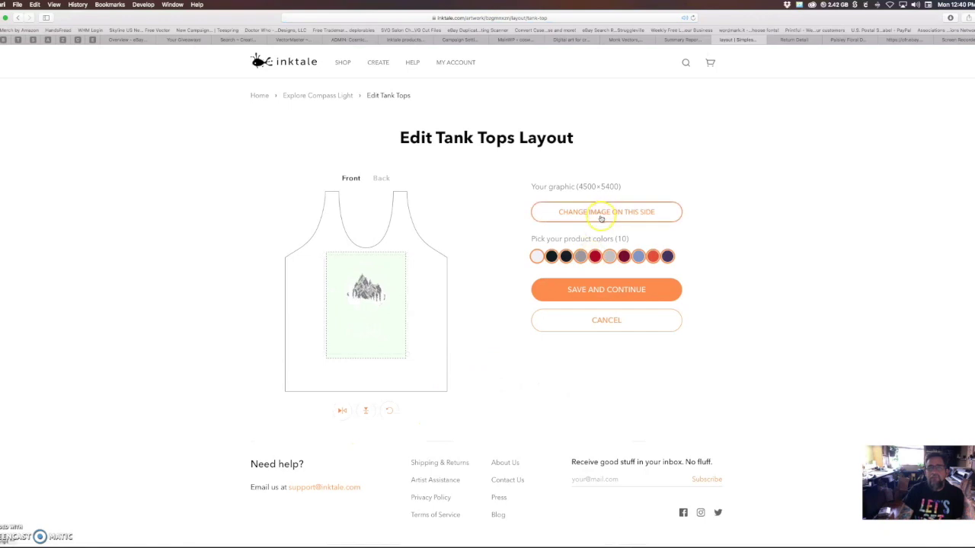
click(538, 256)
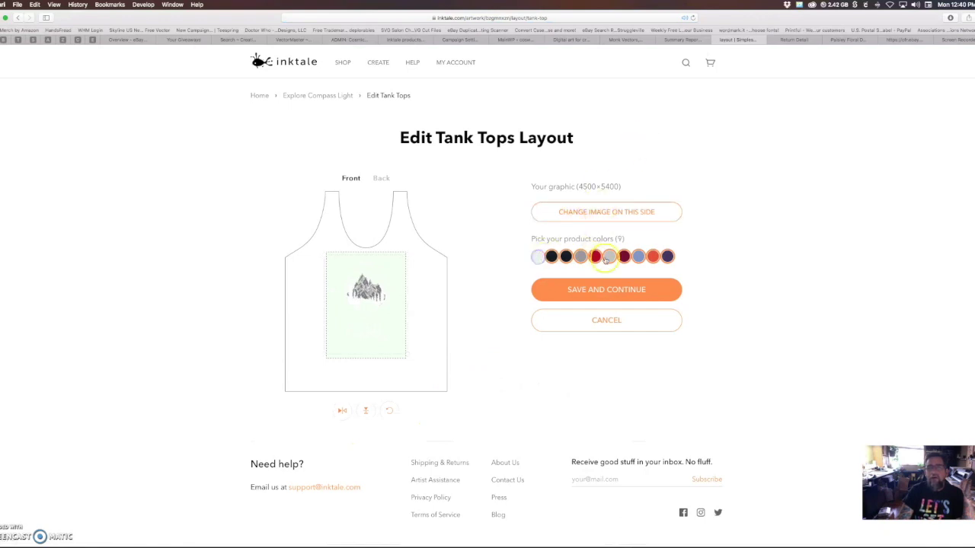
click(601, 291)
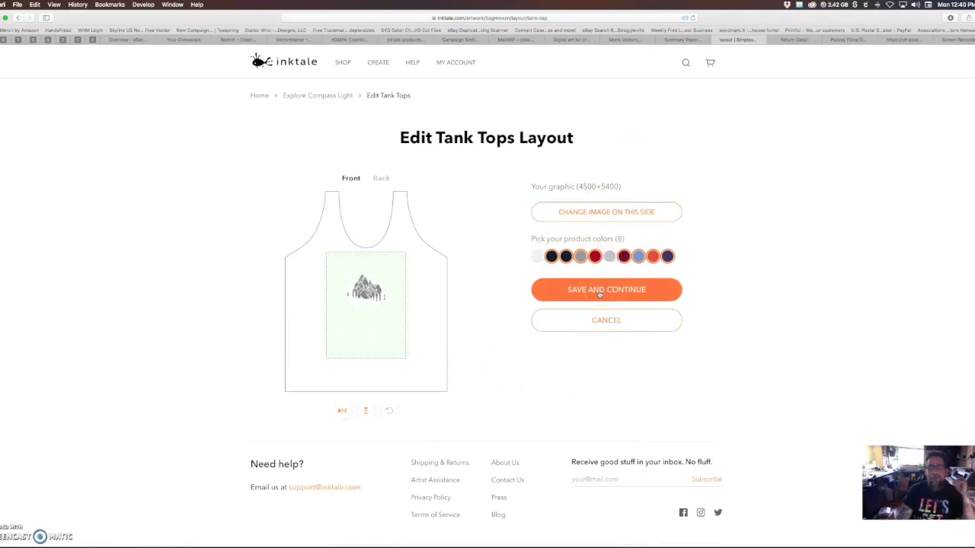
click(599, 292)
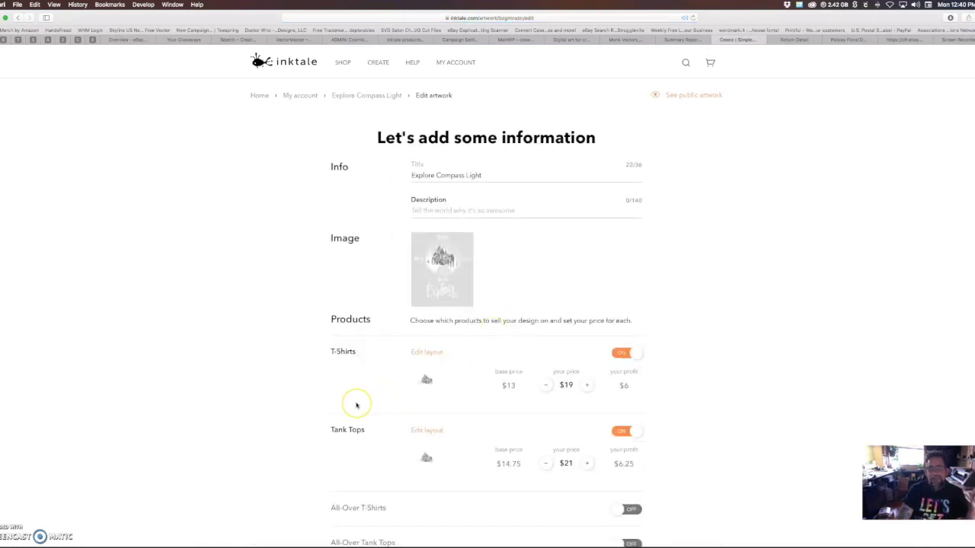
- Open the Explore Compass Light sweatshirt layout and save it with its 8 colours
scroll(355, 406, down, 5)
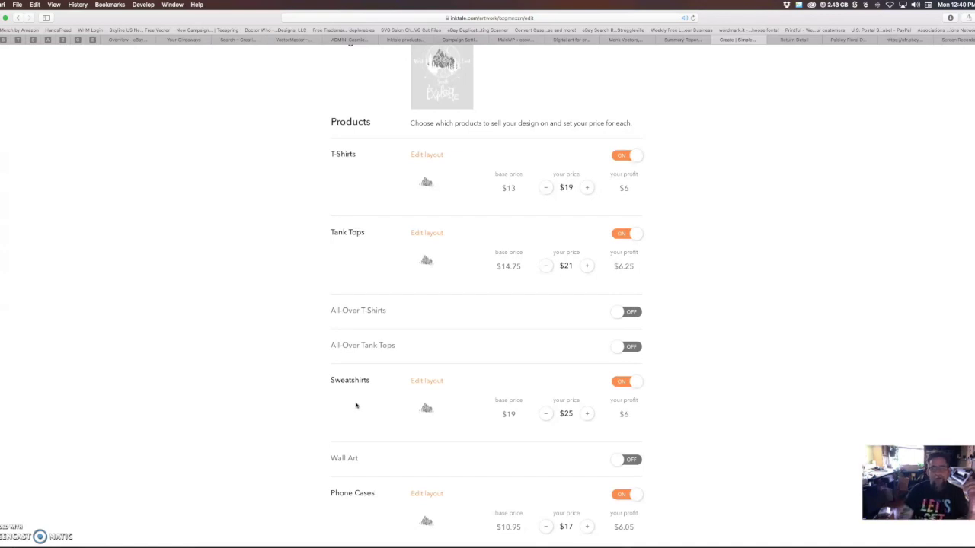
click(427, 382)
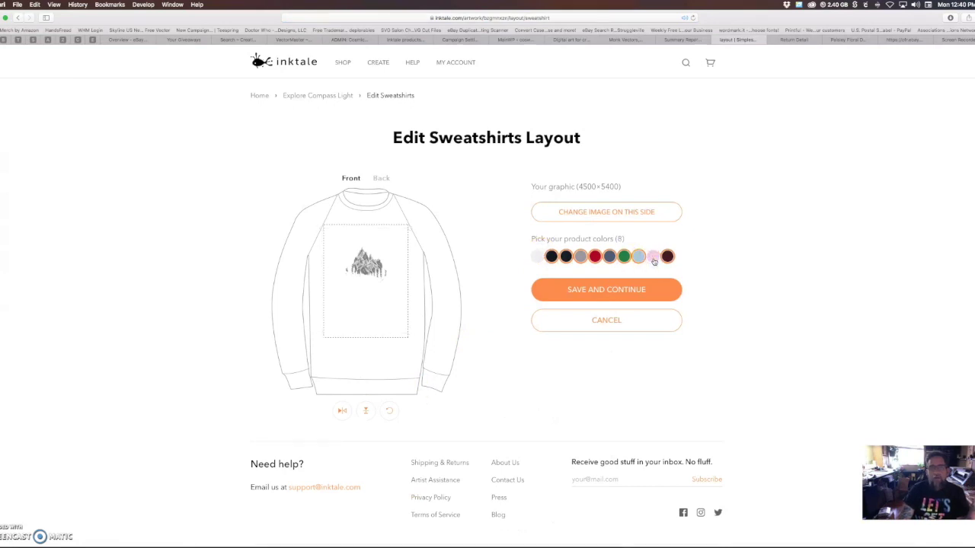
click(613, 290)
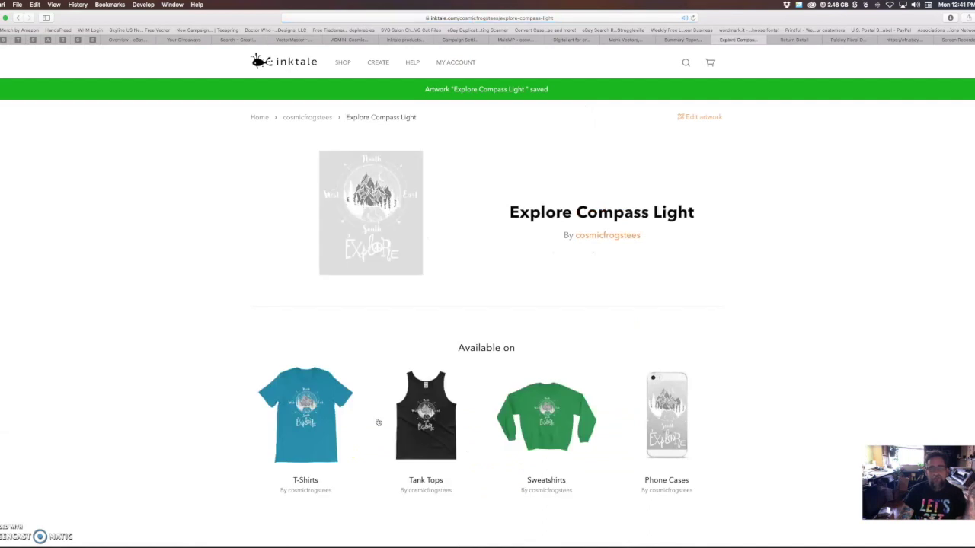
- Scroll the Inktale page down to the Anchor Of My Soul artwork and its products
scroll(222, 333, down, 1)
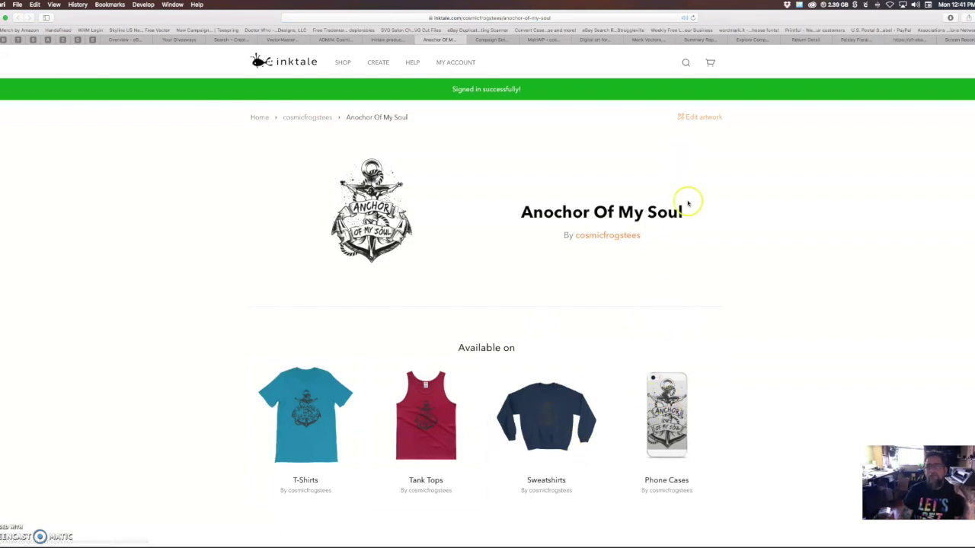
- Shrink the anchor graphic slightly on the phone case layout and save the layout
click(669, 416)
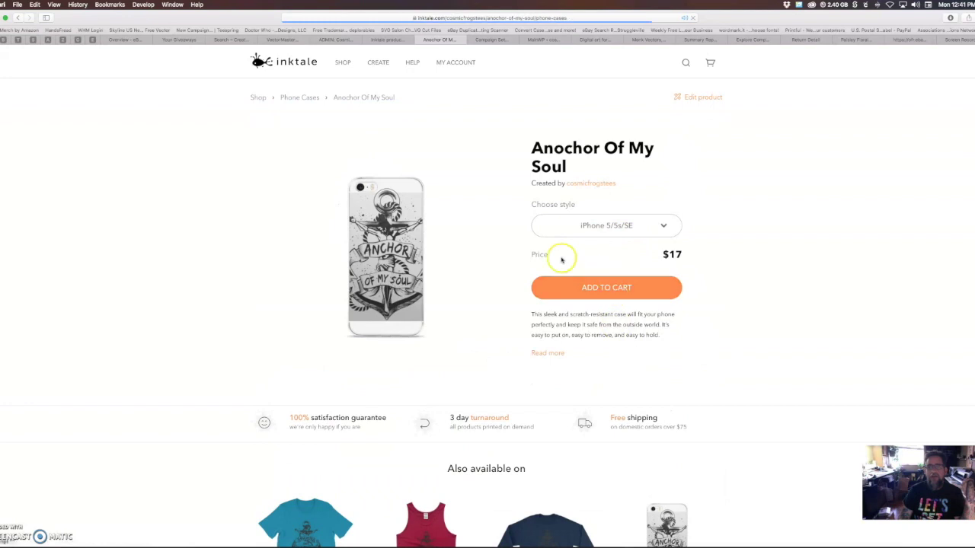
click(702, 98)
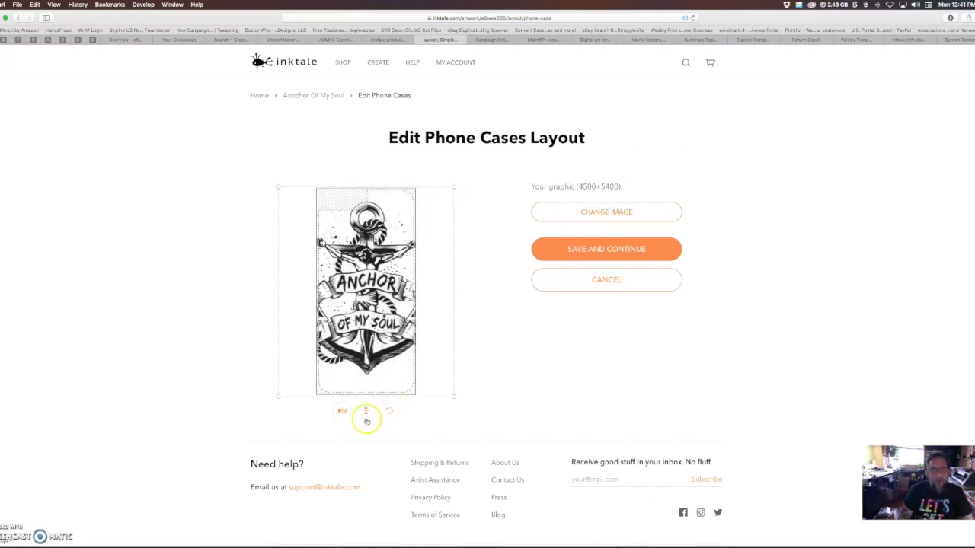
drag(279, 399, 323, 356)
click(614, 250)
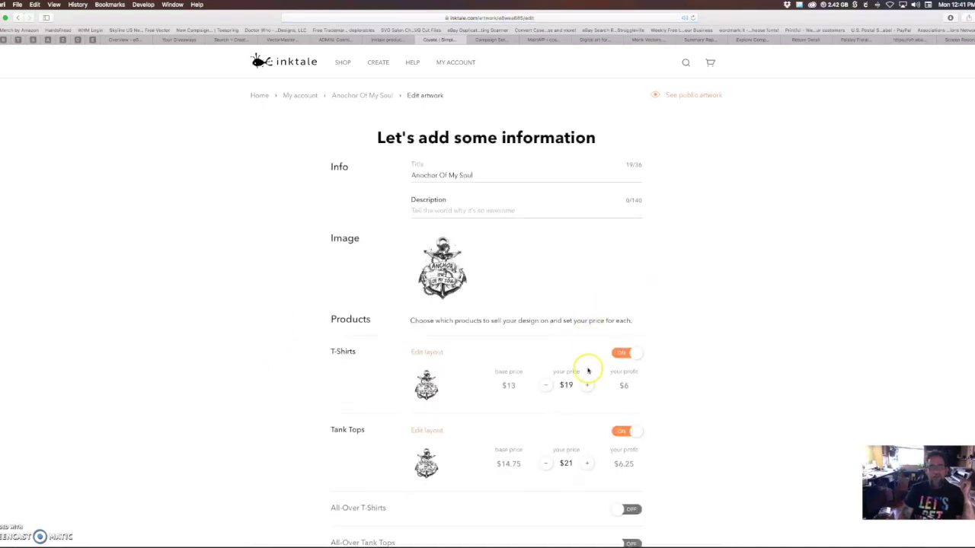
- Save the Anchor Of My Soul artwork with its updated phone case
scroll(591, 372, down, 3)
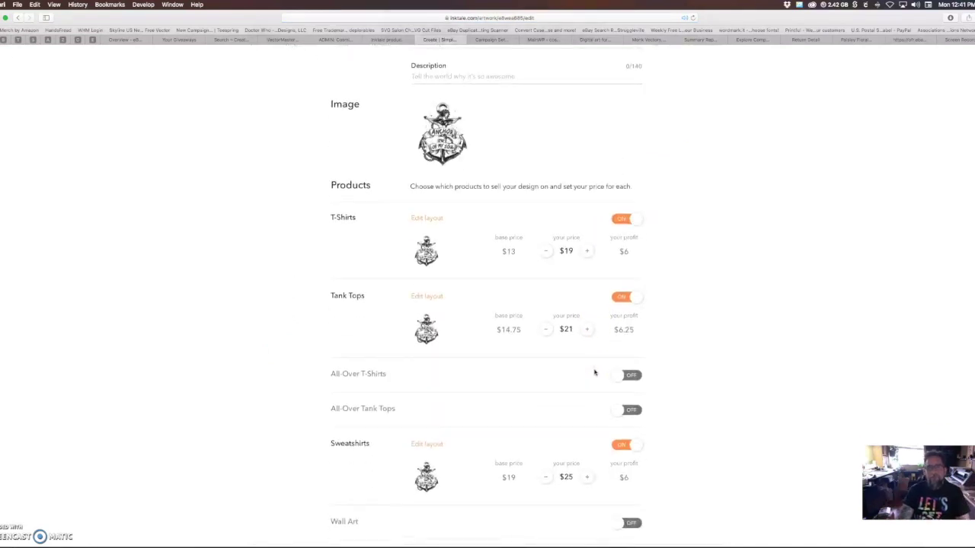
scroll(594, 372, down, 10)
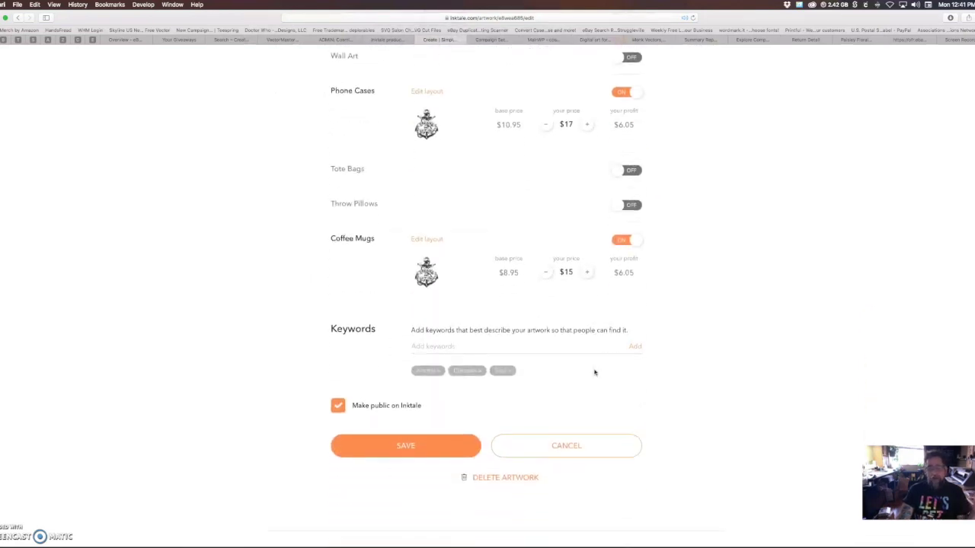
scroll(595, 372, down, 1)
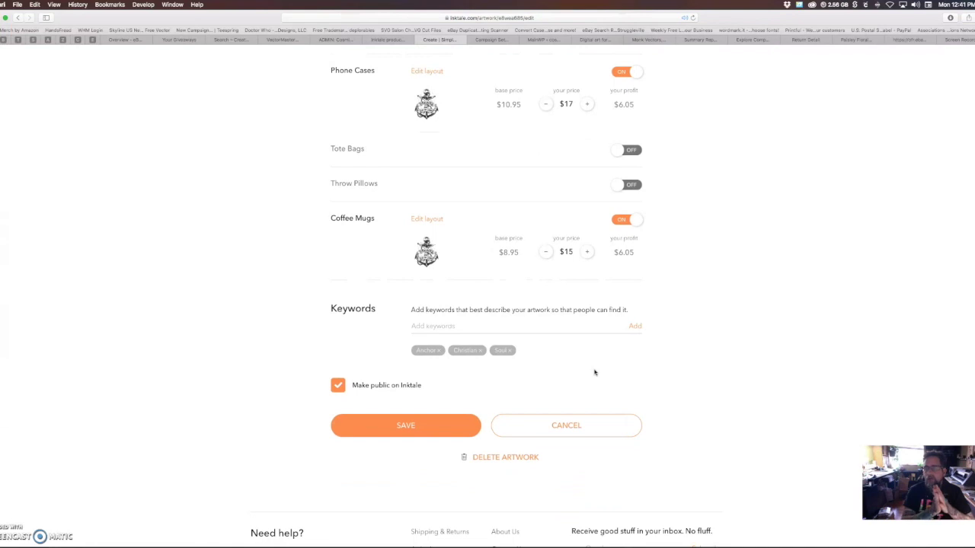
click(394, 425)
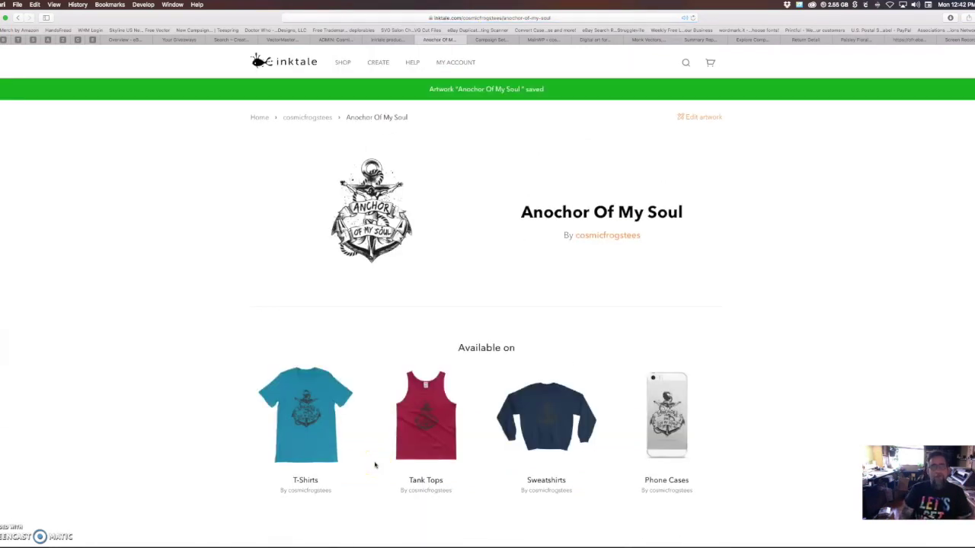
- Review the Inktale store's artwork list in Printful, then go to the main orders dashboard
click(390, 39)
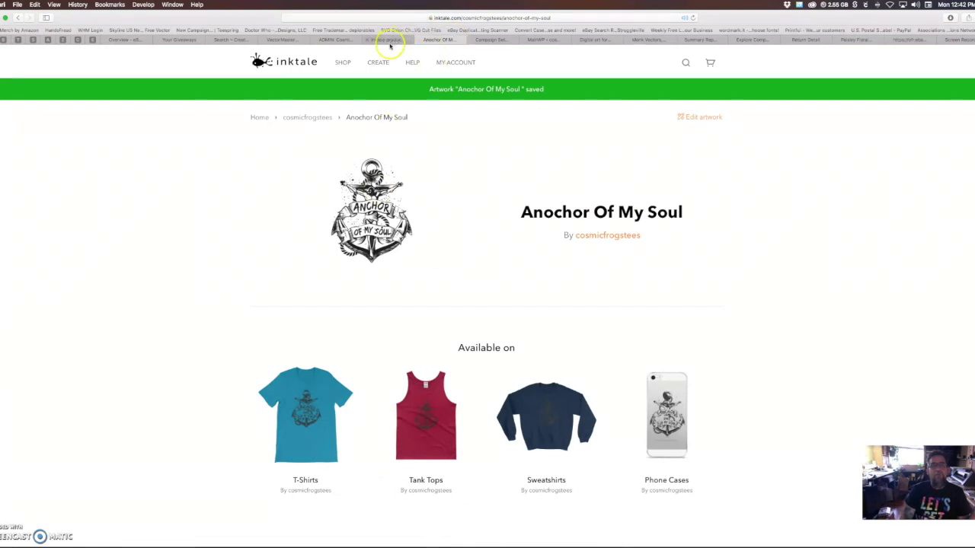
click(388, 41)
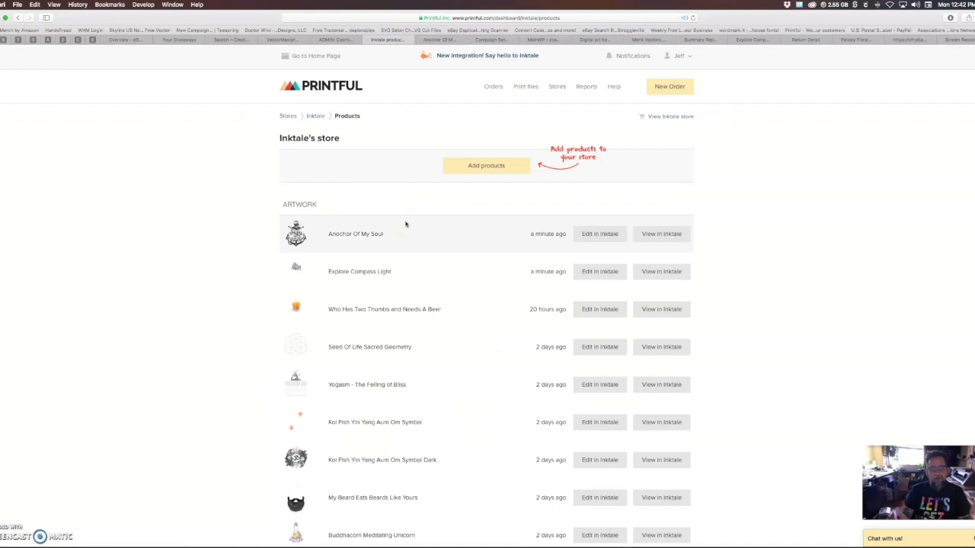
scroll(405, 223, down, 5)
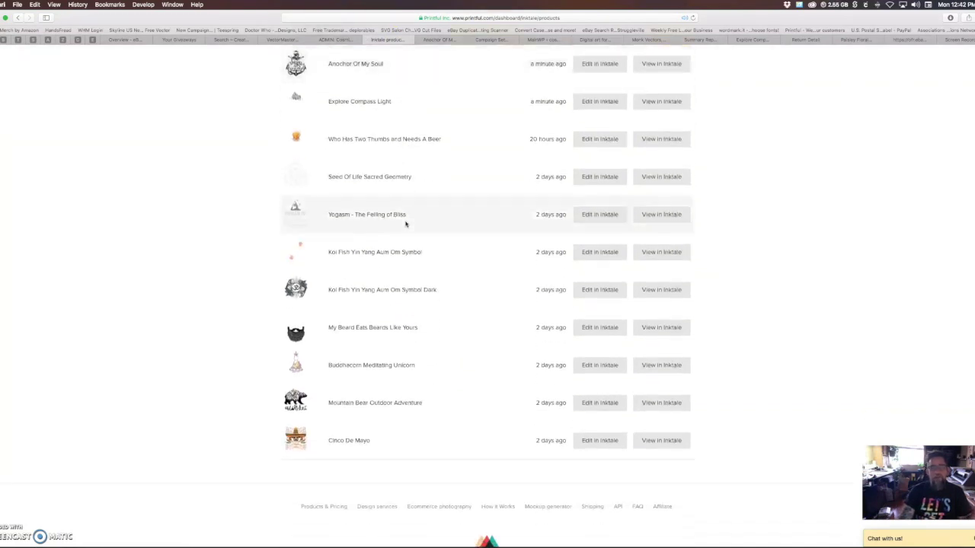
click(358, 403)
scroll(342, 168, up, 3)
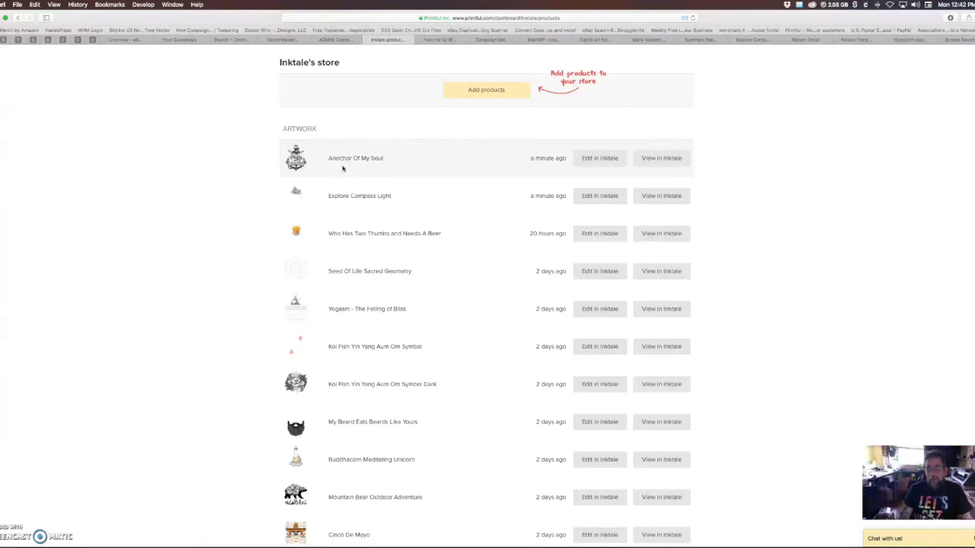
scroll(342, 168, down, 3)
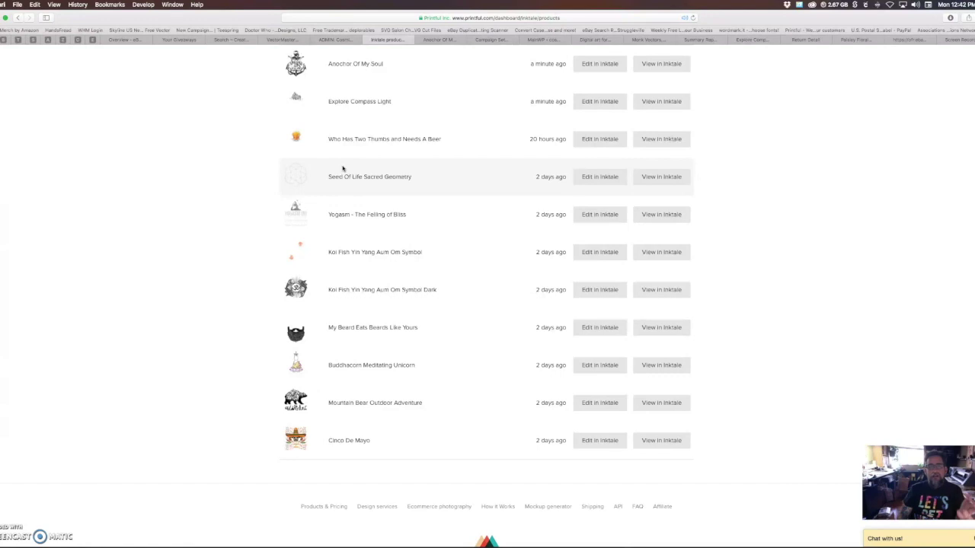
scroll(343, 168, up, 5)
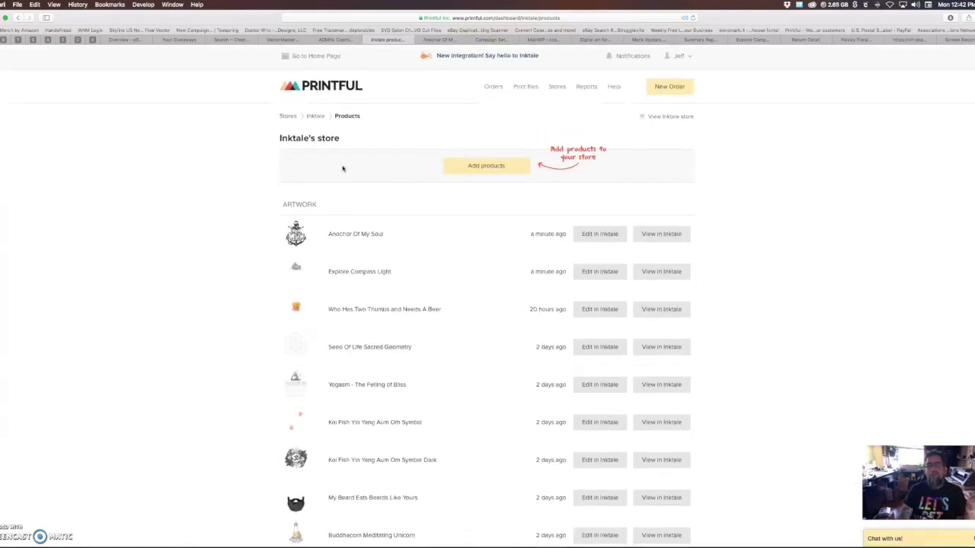
click(381, 17)
- Go to Printful's home page and open the ShipStation integration from 'We integrate with'
click(309, 88)
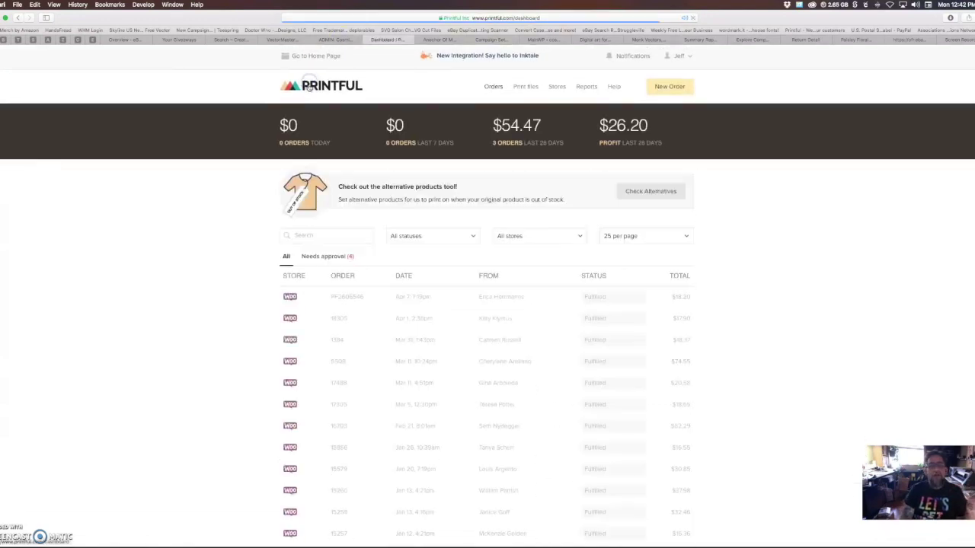
click(315, 56)
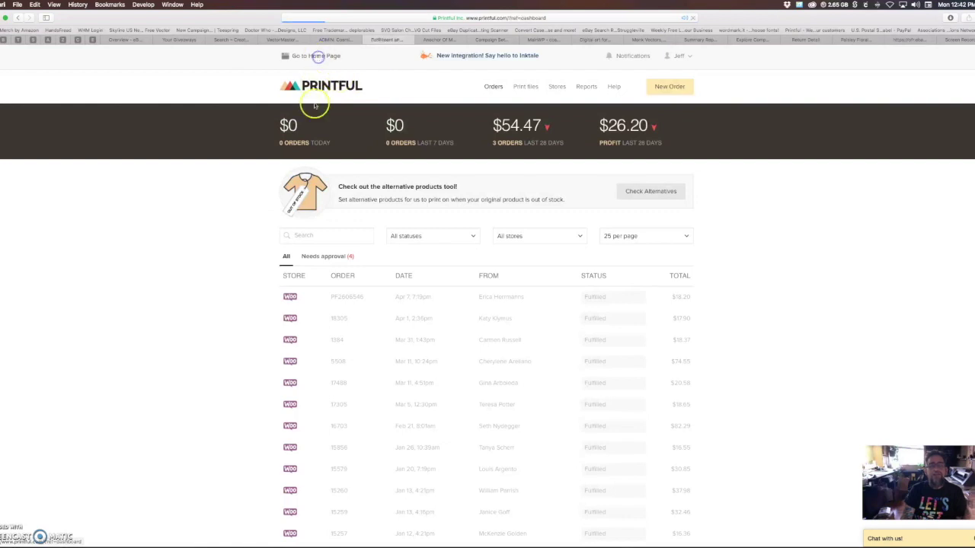
scroll(372, 242, down, 5)
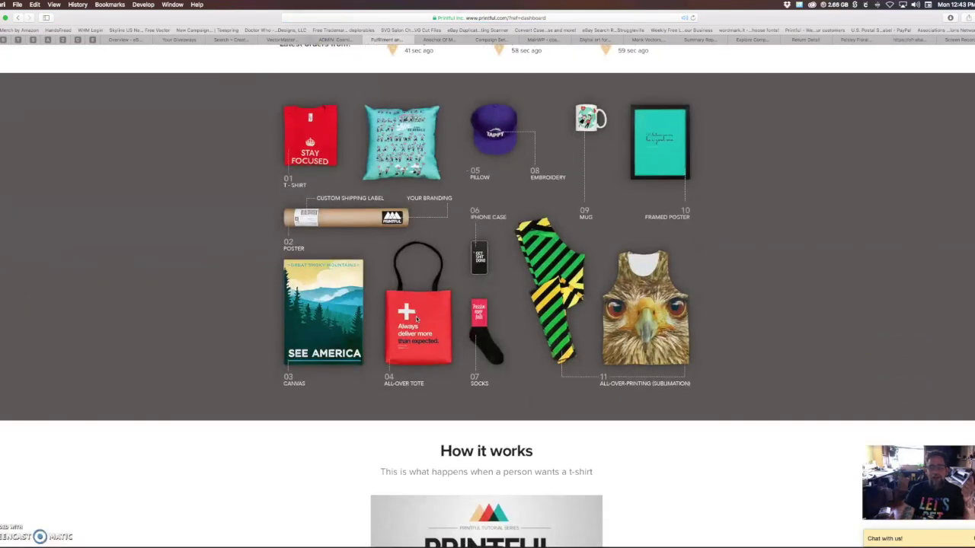
scroll(417, 320, down, 6)
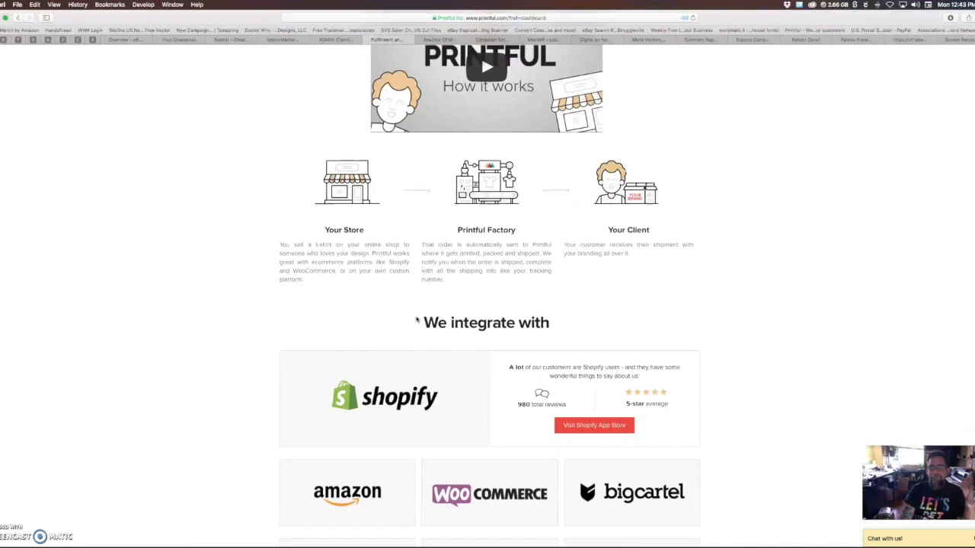
scroll(417, 320, down, 3)
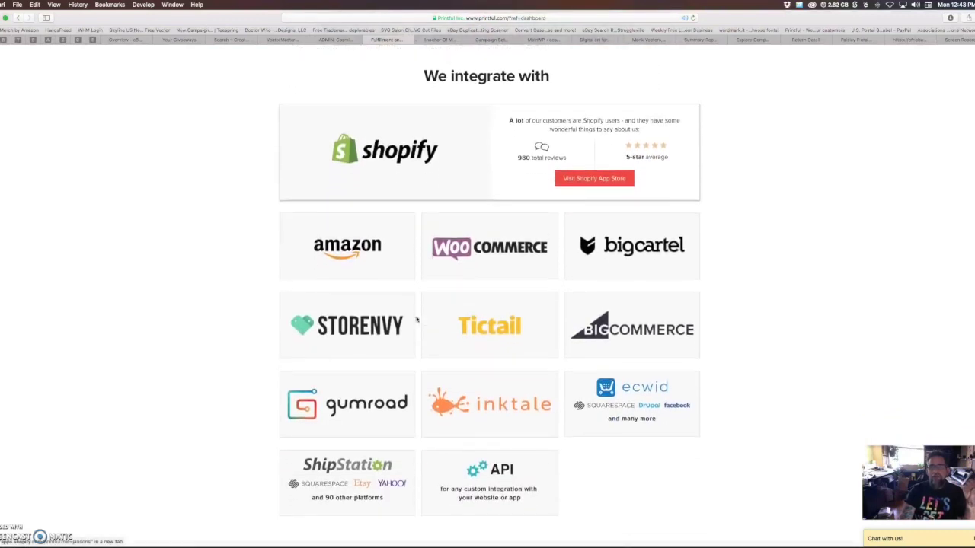
scroll(417, 320, up, 1)
scroll(417, 320, down, 1)
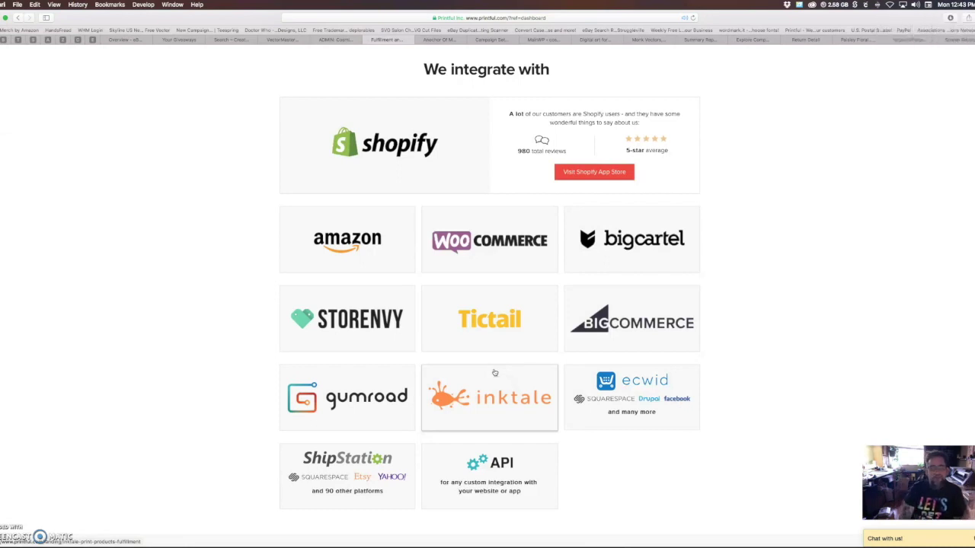
click(349, 464)
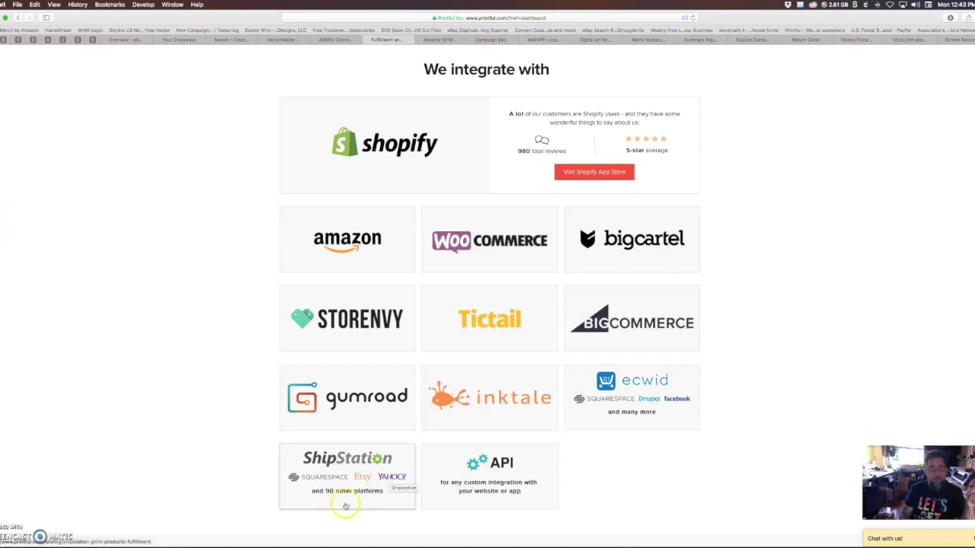
click(346, 472)
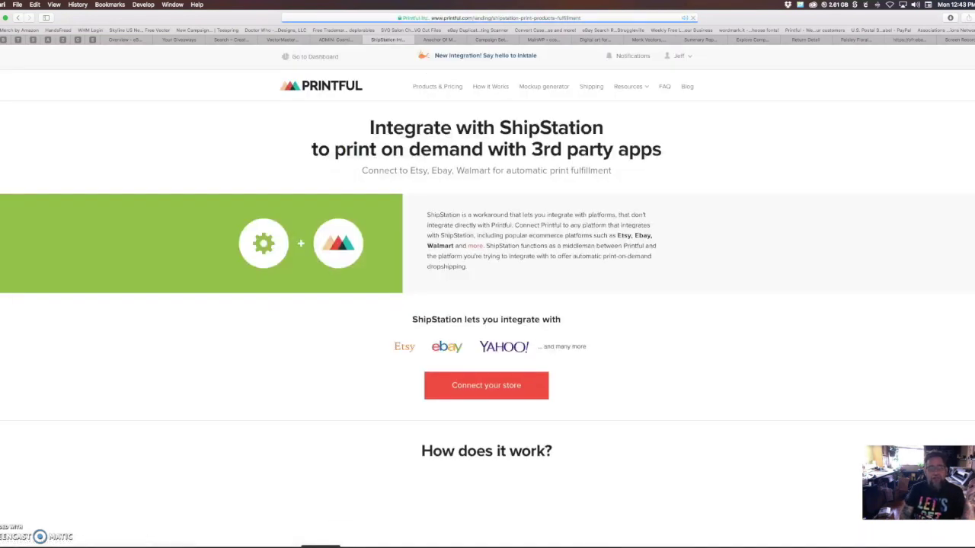